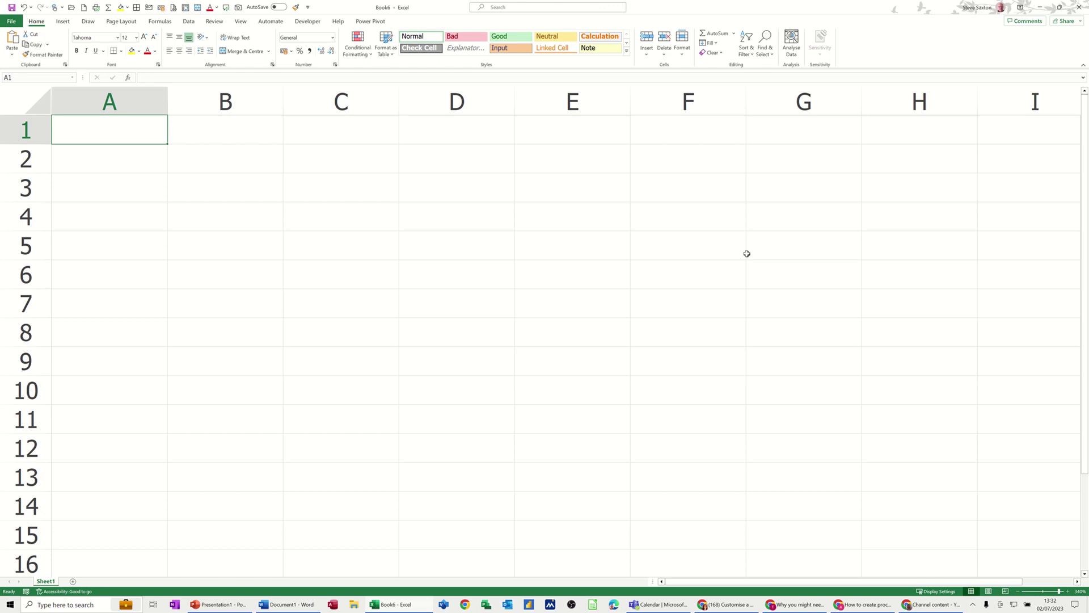
Step: Enter UK, US, Japan, Germany and Spain in B2:B6, then select the five names
click(259, 164)
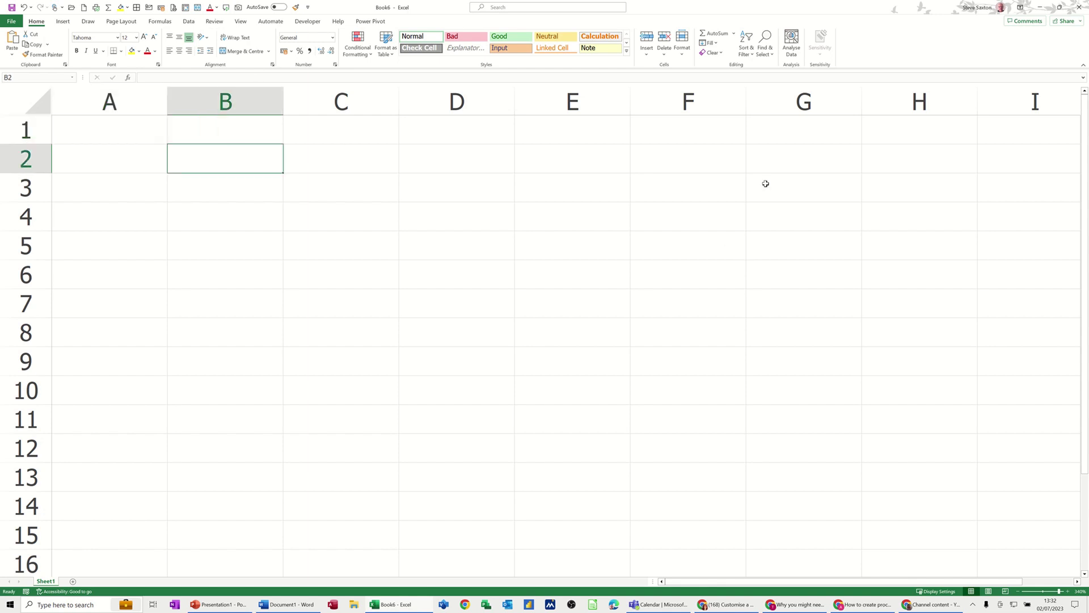
text(UK)
key(Return)
text(US)
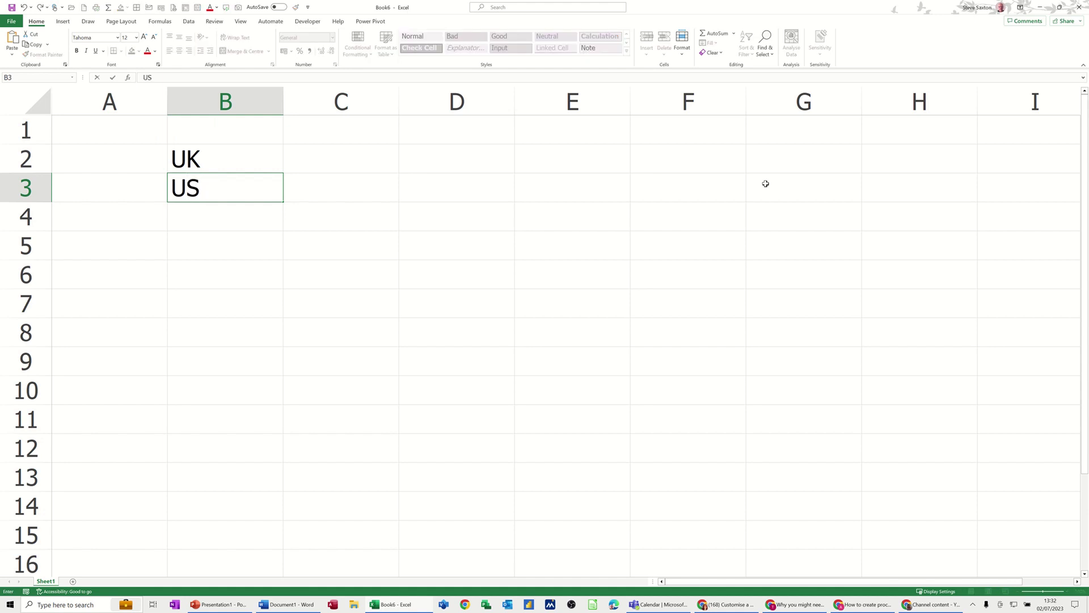
key(Return)
text(Japan)
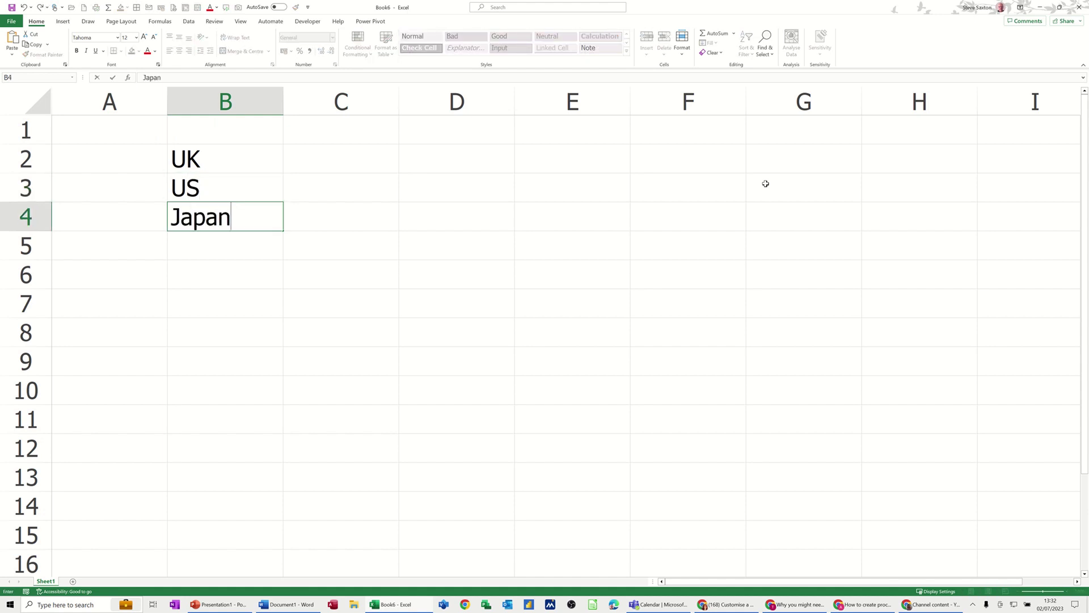
key(Return)
text(Ger)
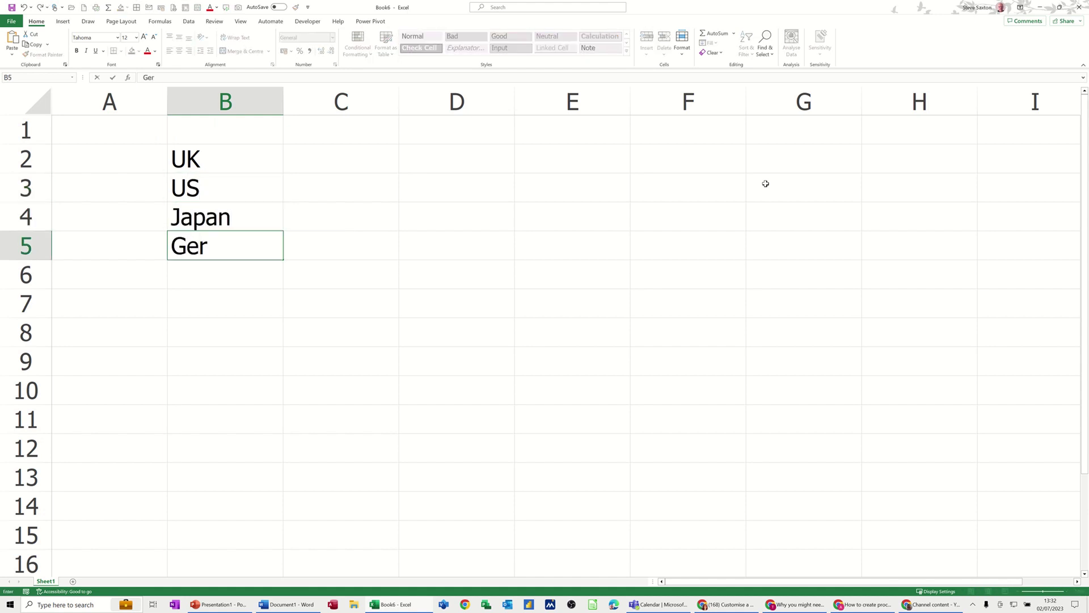
text(many)
key(Return)
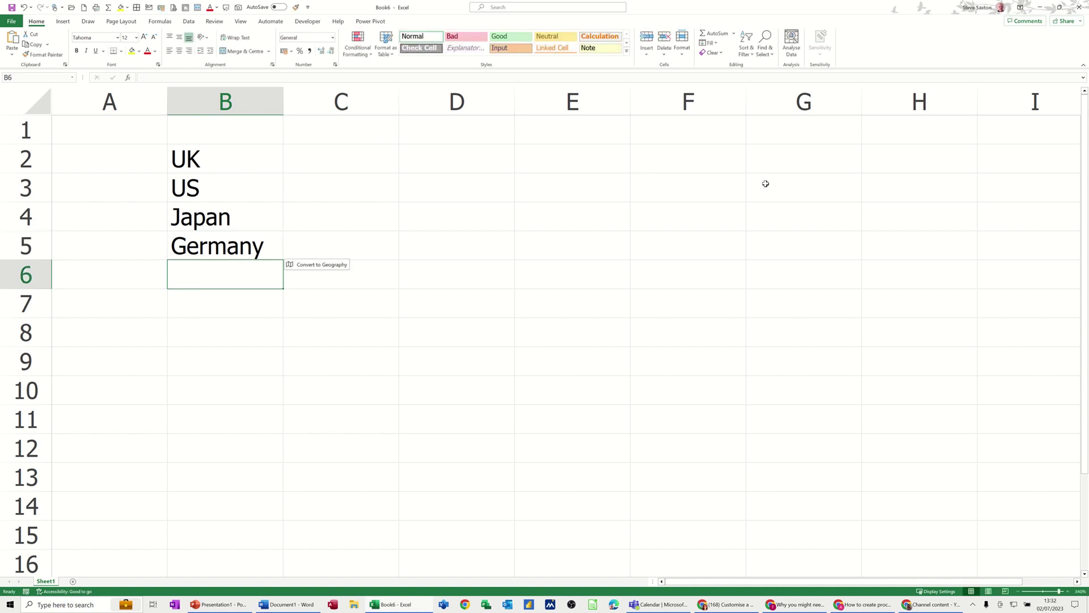
text(Spain)
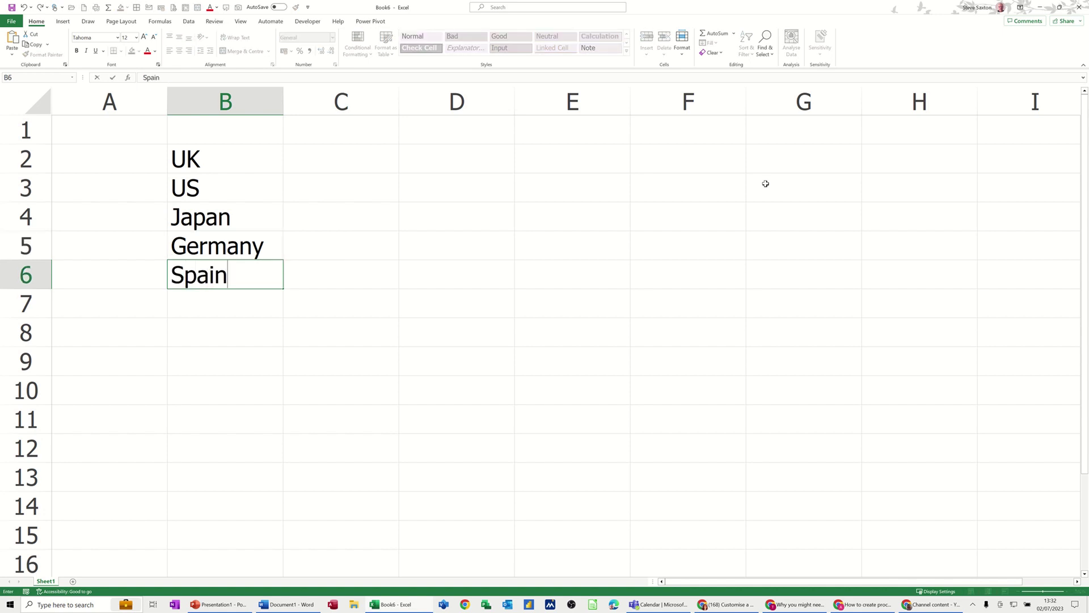
click(298, 293)
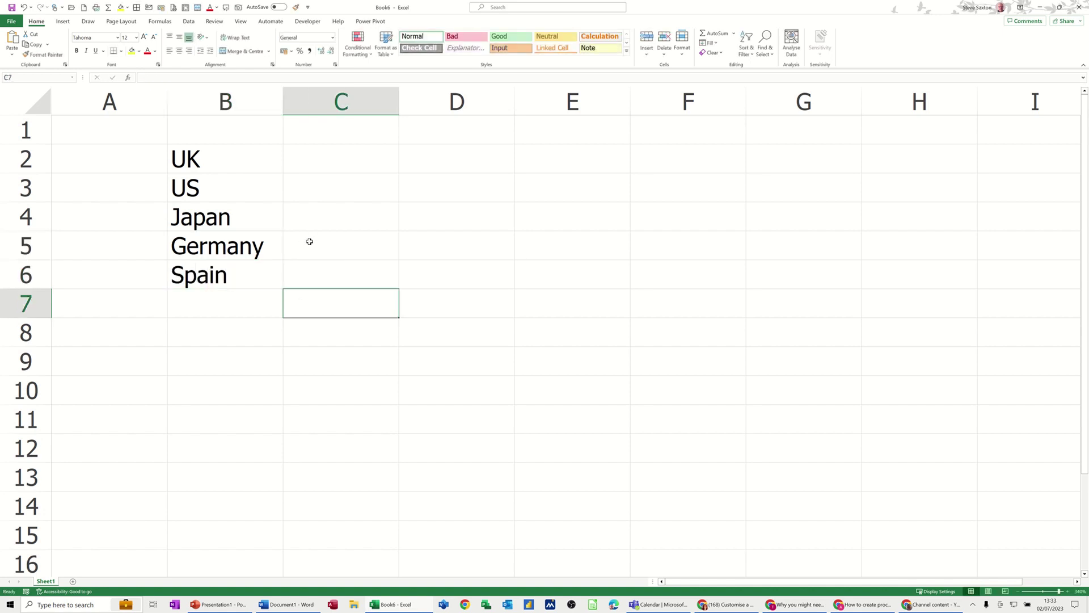
drag(215, 164, 213, 271)
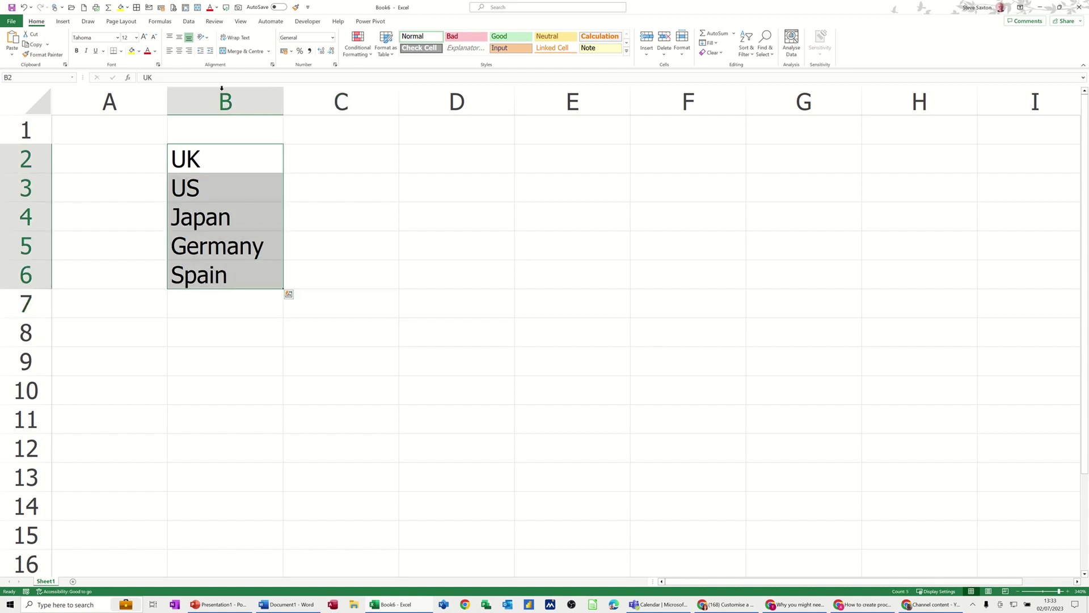
Step: Convert B2:B6 to the Geography data type and pull each country's birth rate into column C
click(192, 23)
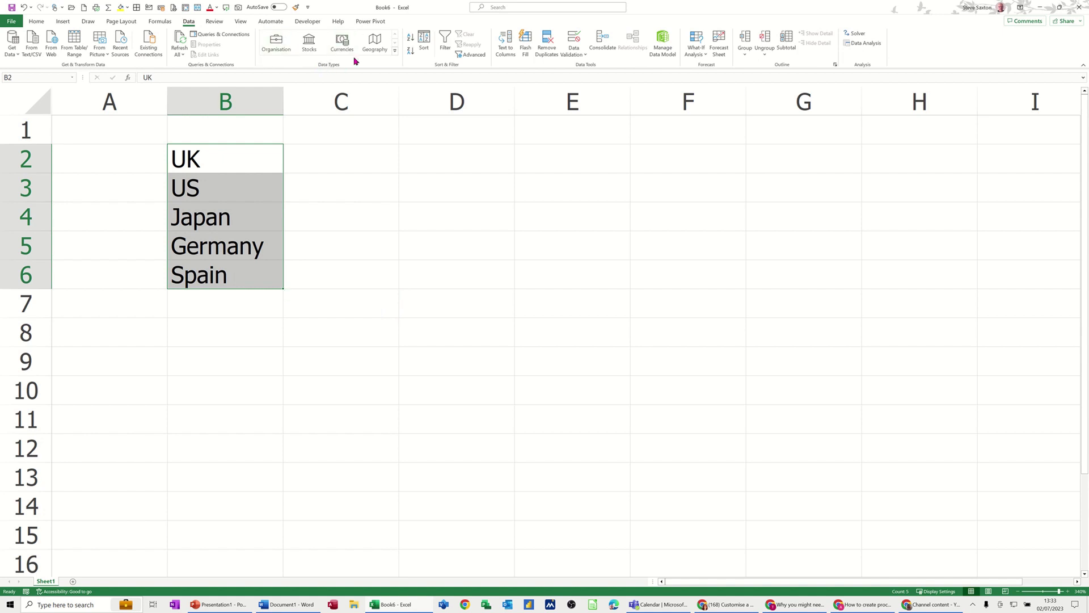
click(373, 42)
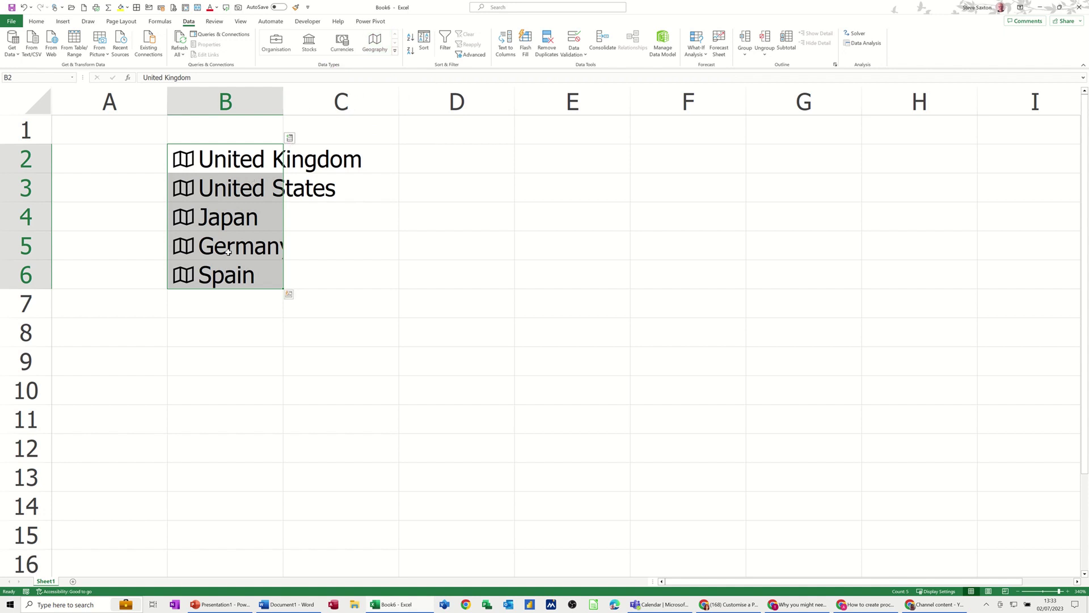
click(291, 140)
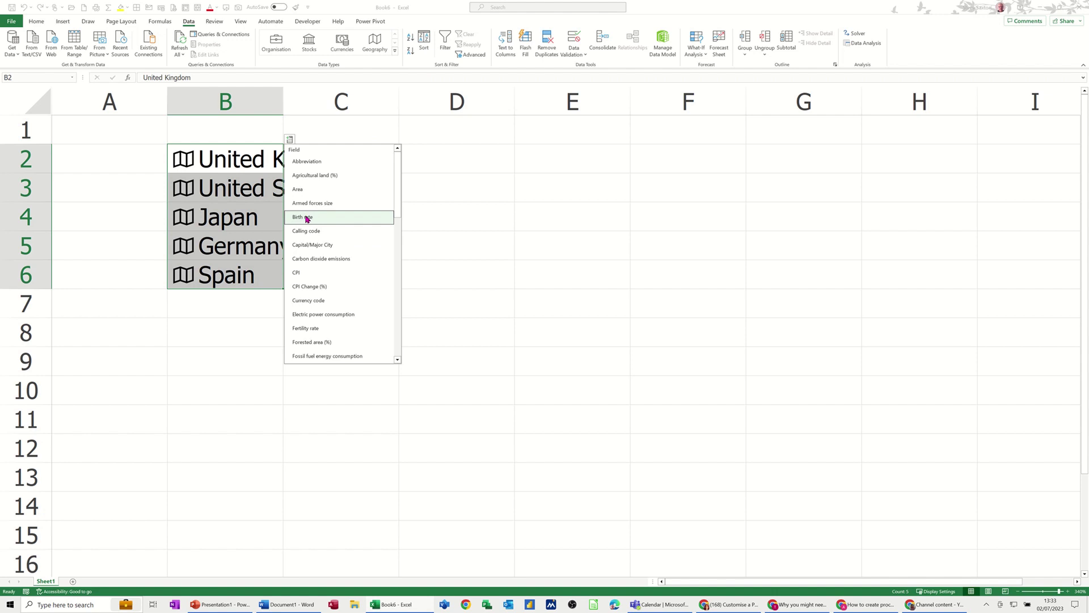
click(306, 218)
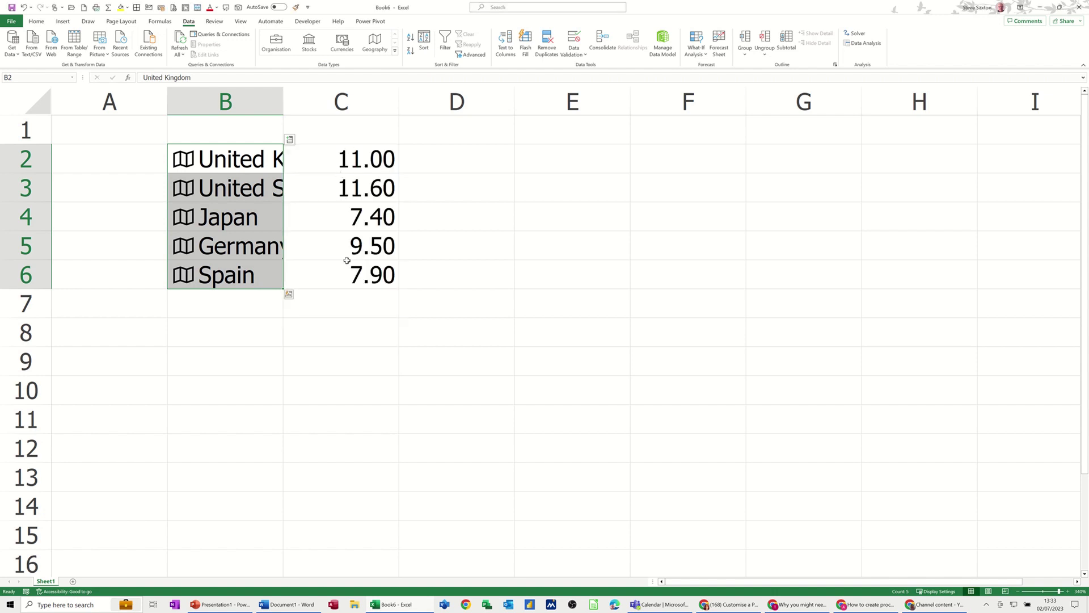
Step: Widen column B to fit United Kingdom and add headers Country in B1 and Birth in C1
double_click(282, 106)
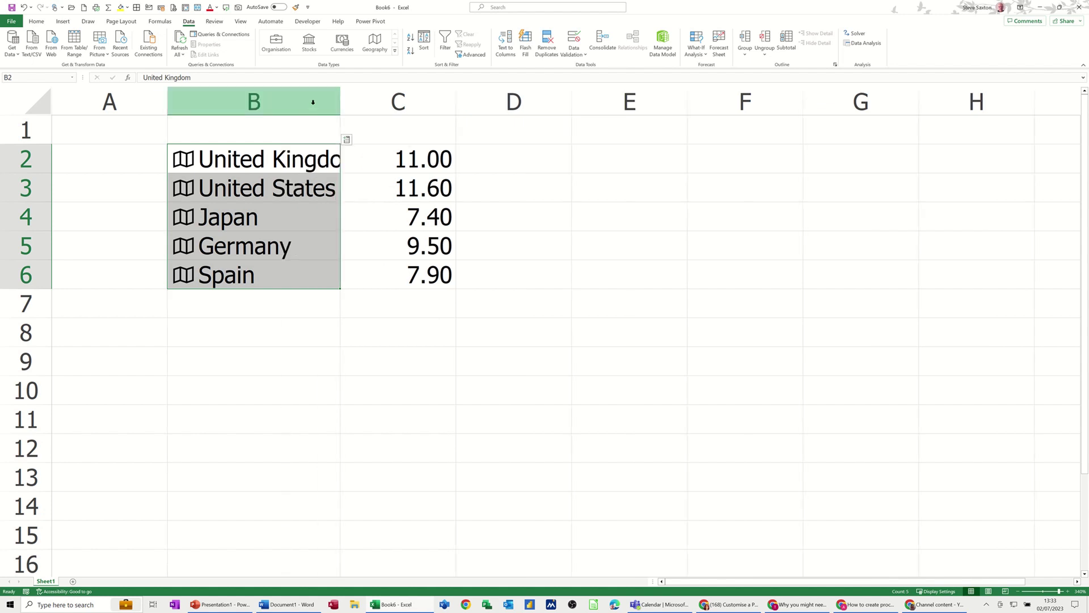
drag(338, 102, 368, 102)
click(317, 127)
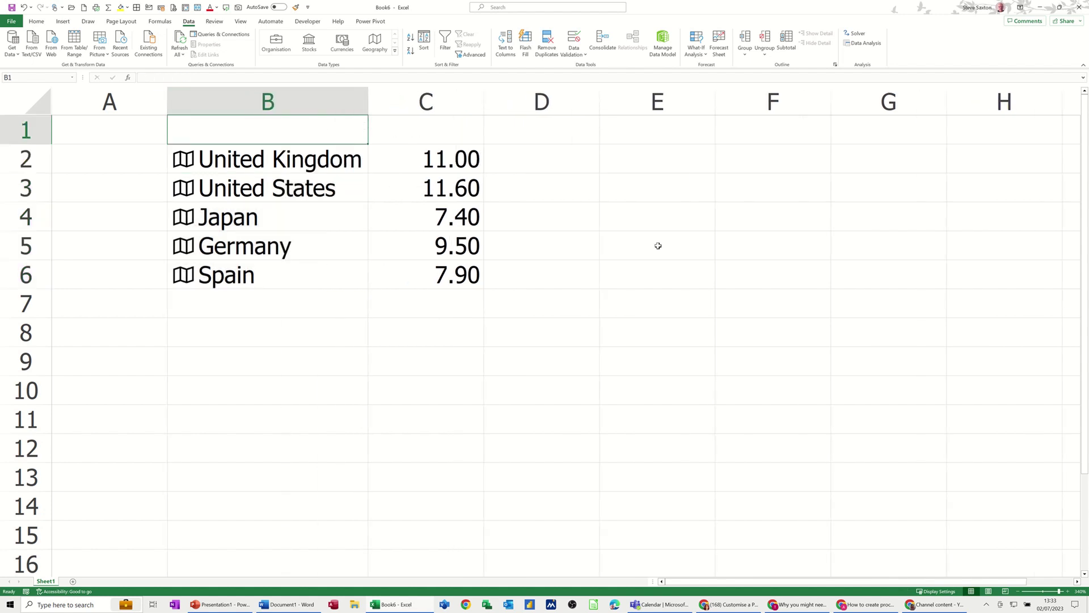
text(Country)
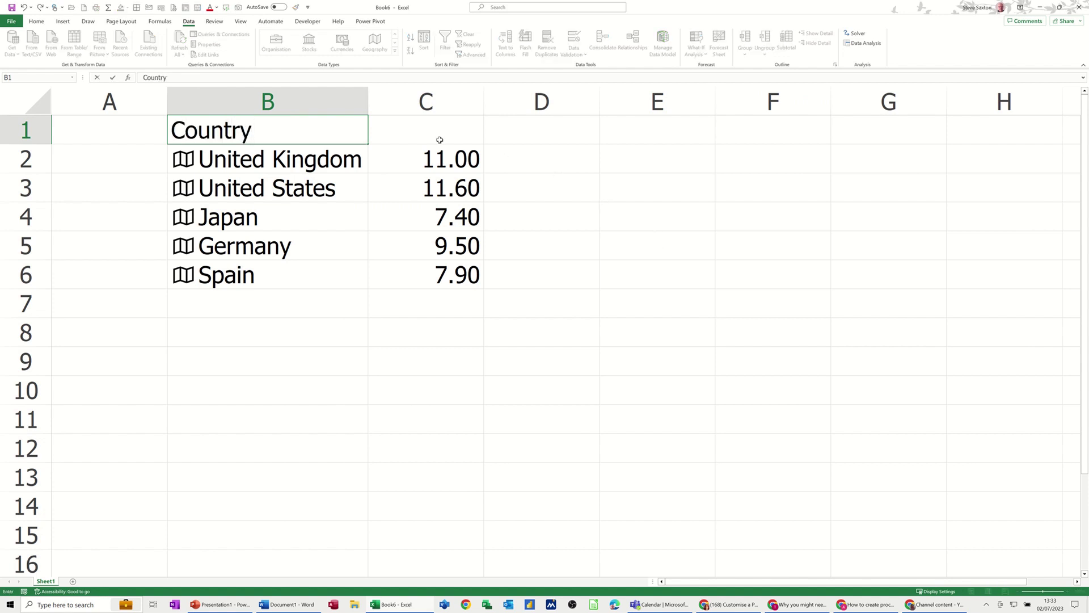
key(Tab)
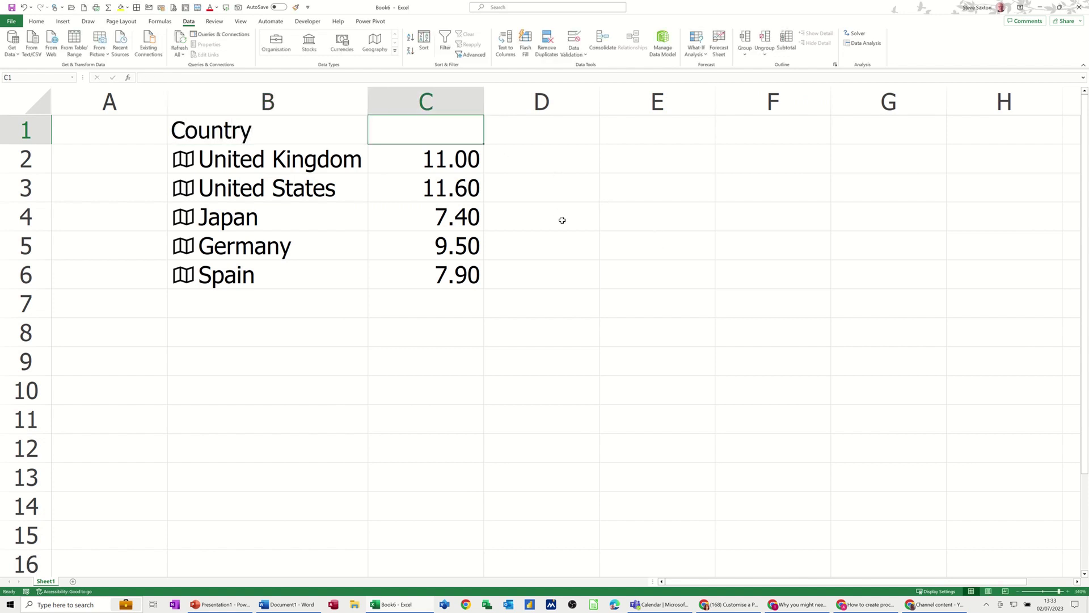
text(Birth)
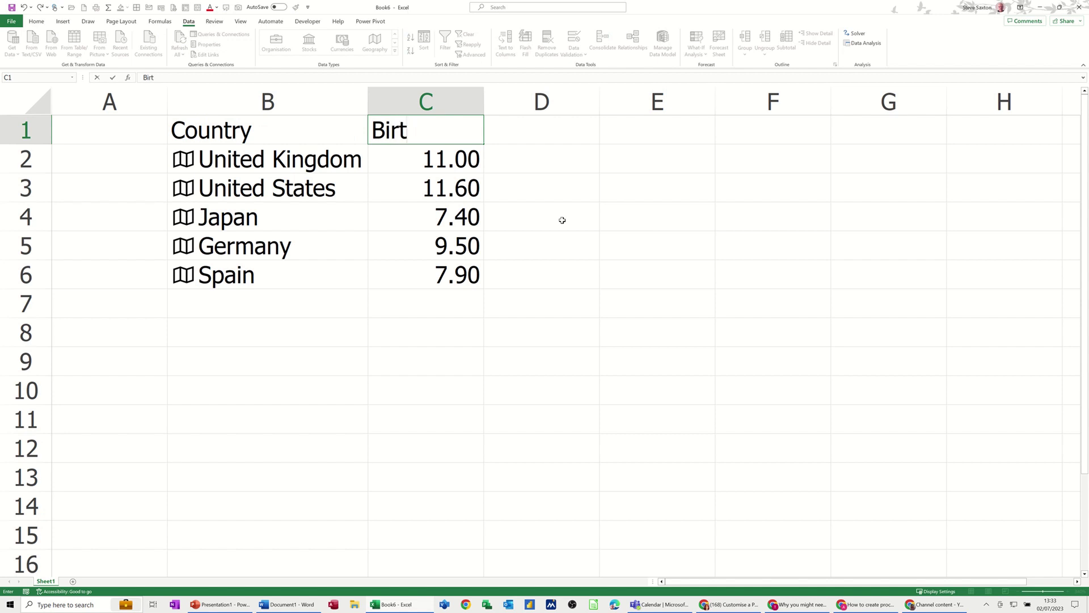
click(354, 152)
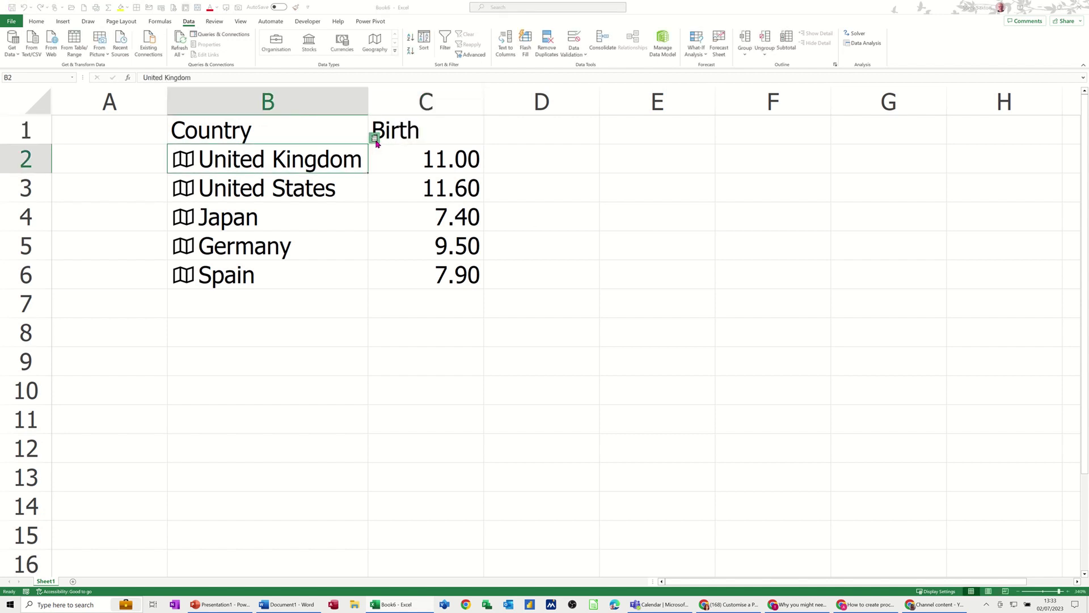
Step: Insert the Unemployment rate into D2 and fill it down to Spain's row
click(375, 138)
scroll(445, 261, down, 6)
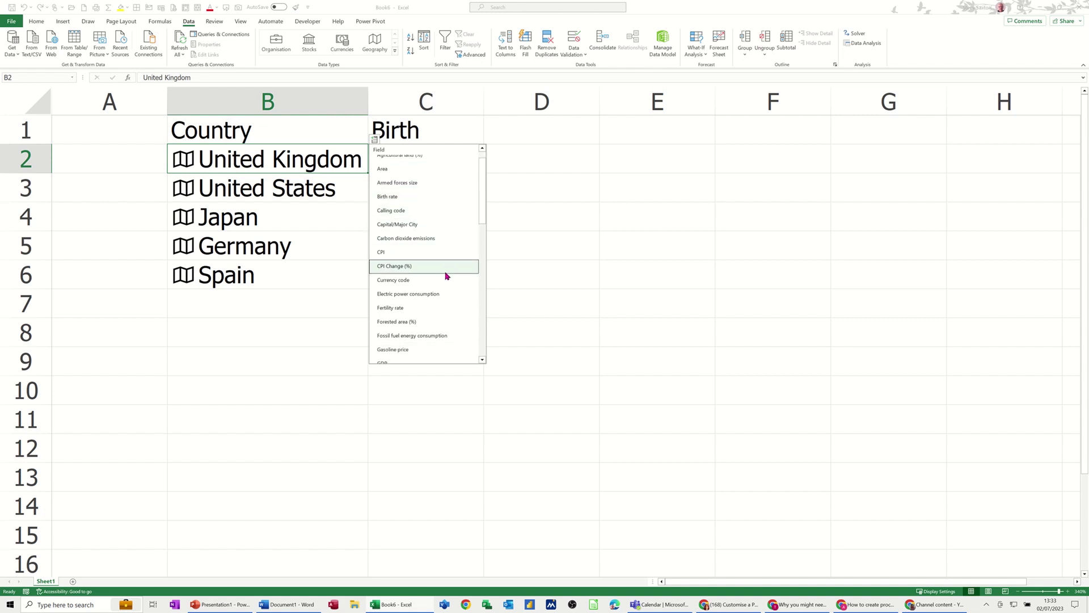
scroll(434, 276, down, 3)
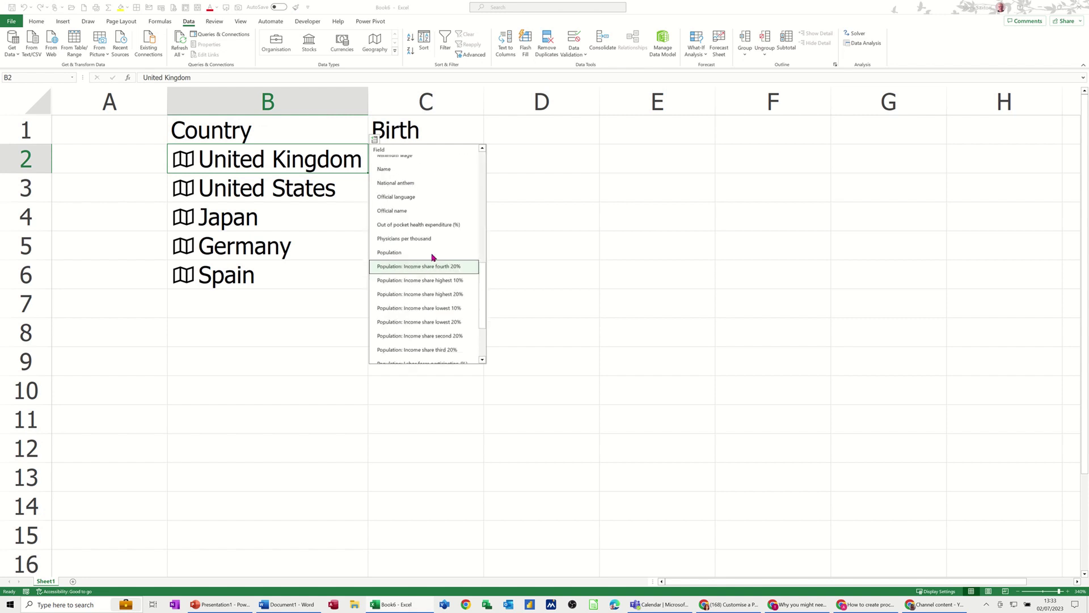
scroll(433, 257, down, 3)
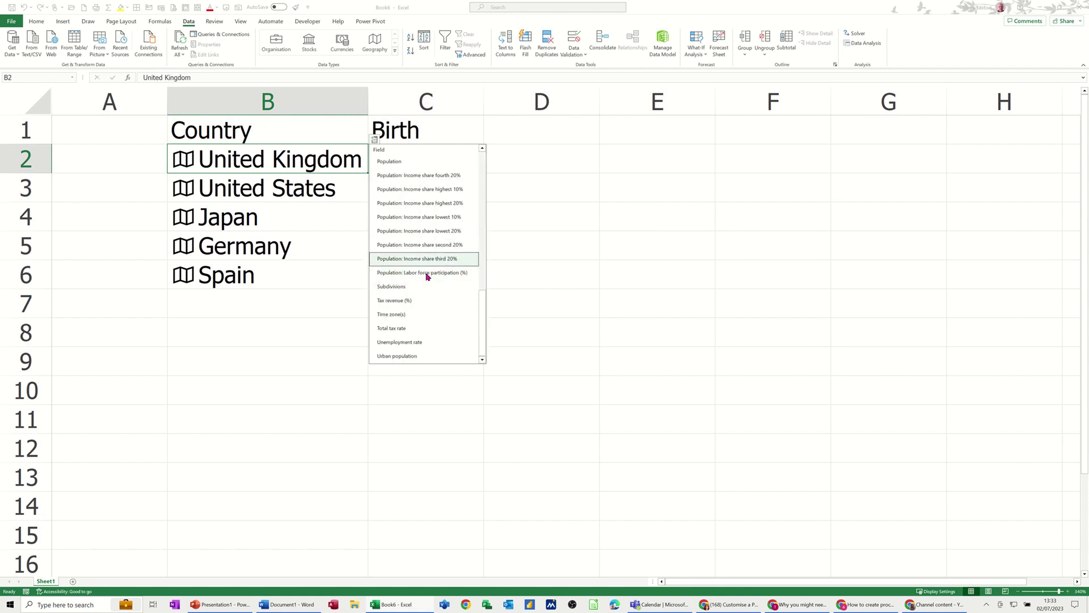
click(393, 342)
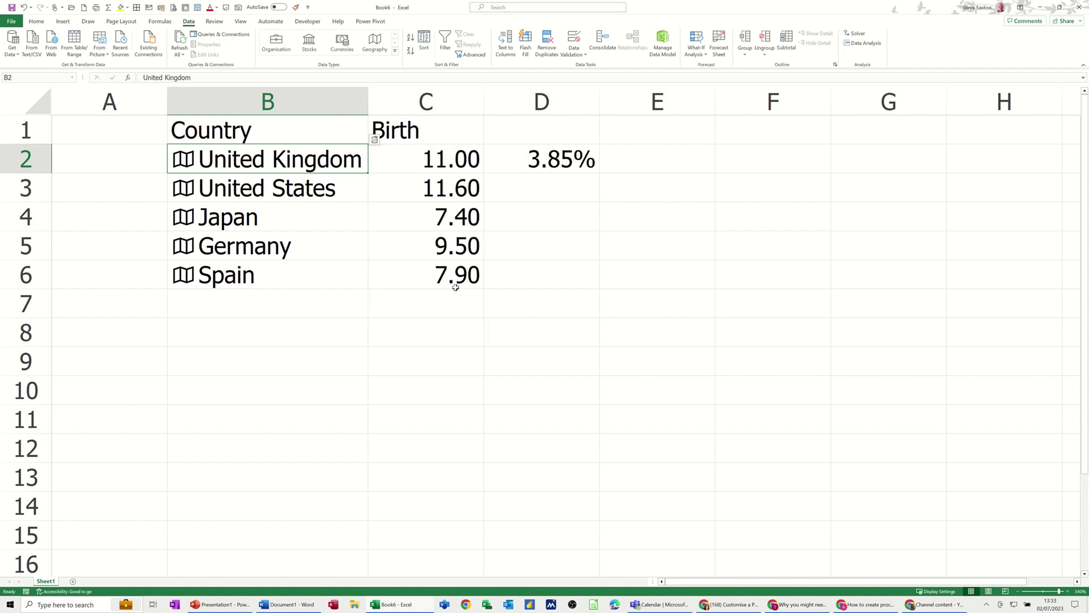
click(554, 163)
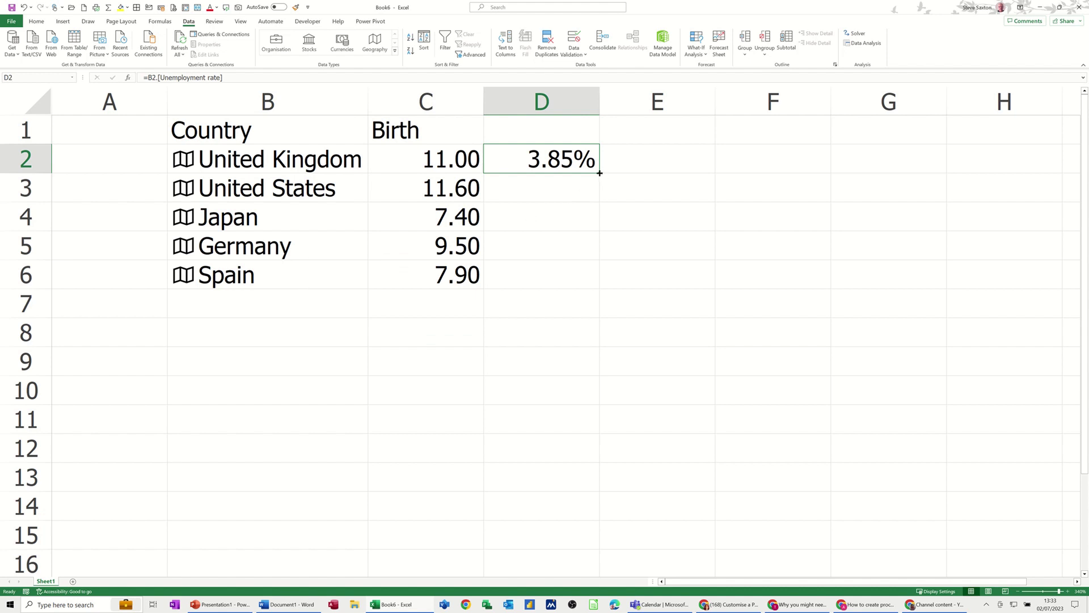
drag(600, 173, 590, 284)
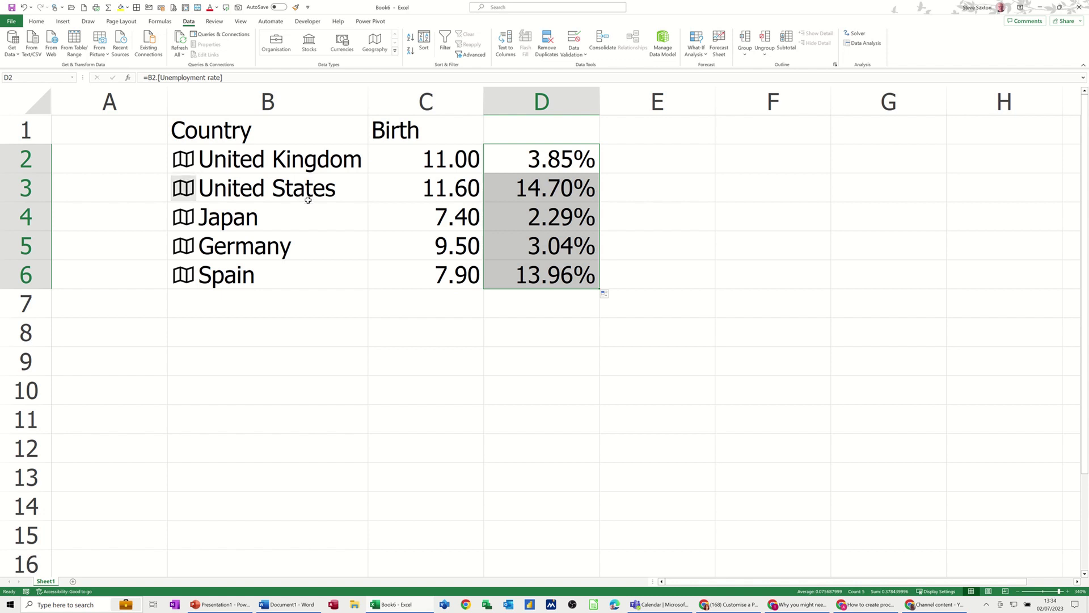
Step: Head column D 'Unemployment' and autofit its width
click(498, 136)
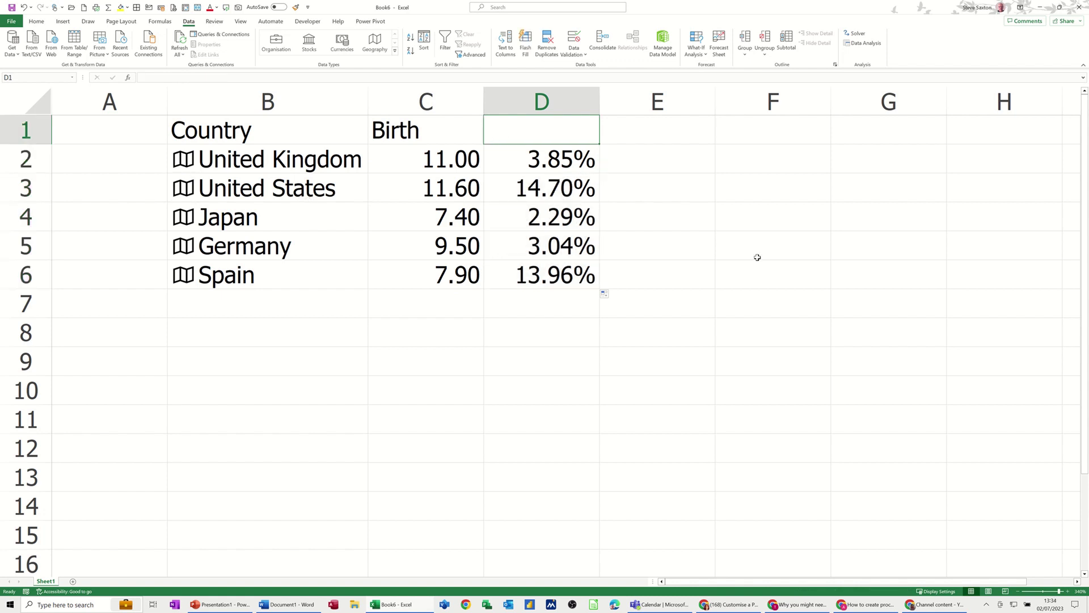
text(Unemplo)
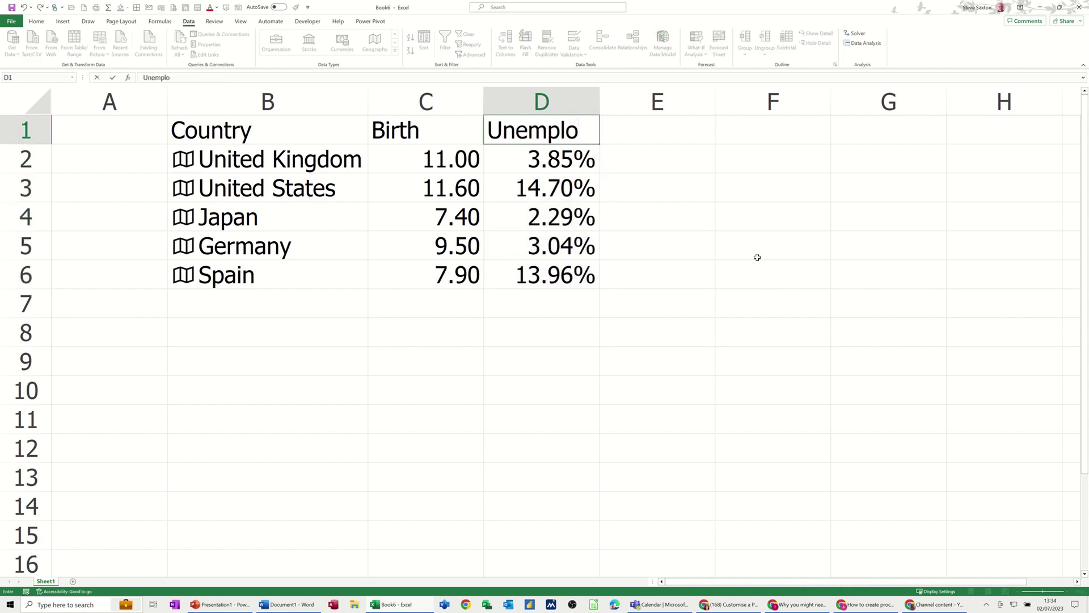
text(yment)
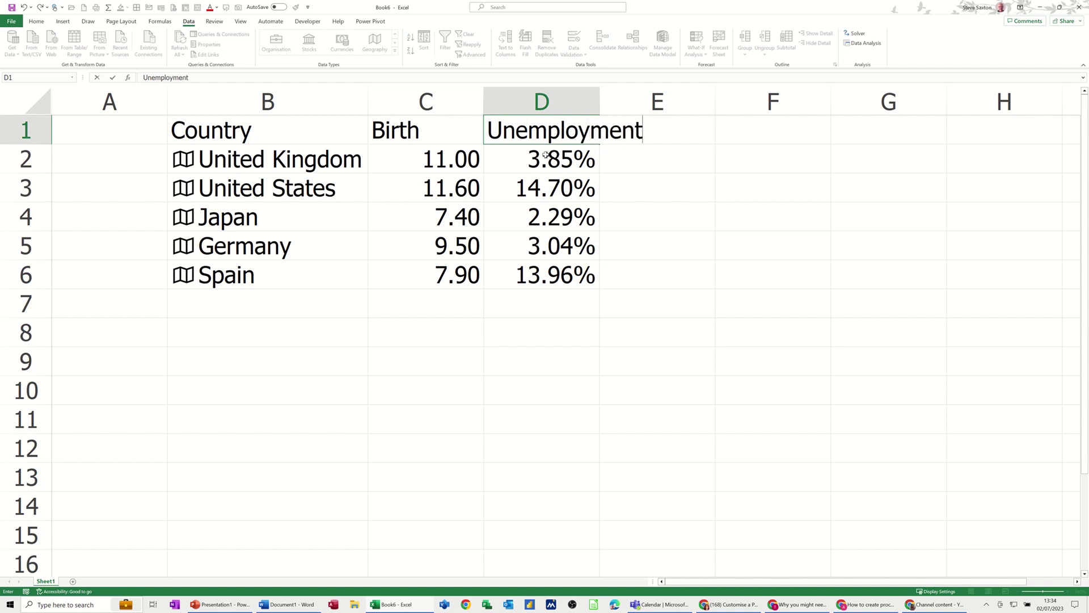
key(Return)
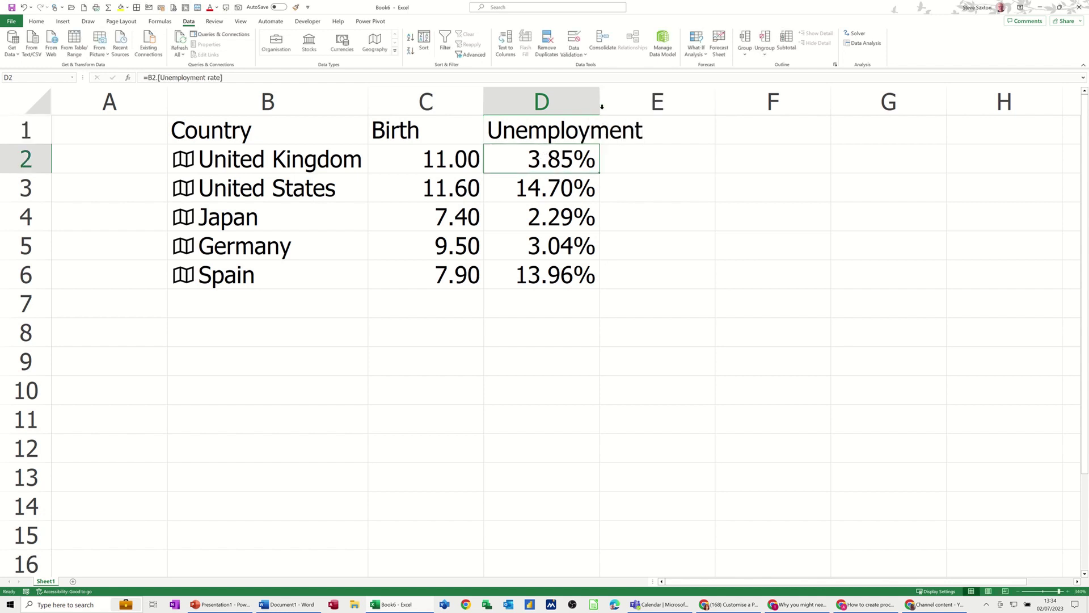
double_click(600, 106)
click(352, 160)
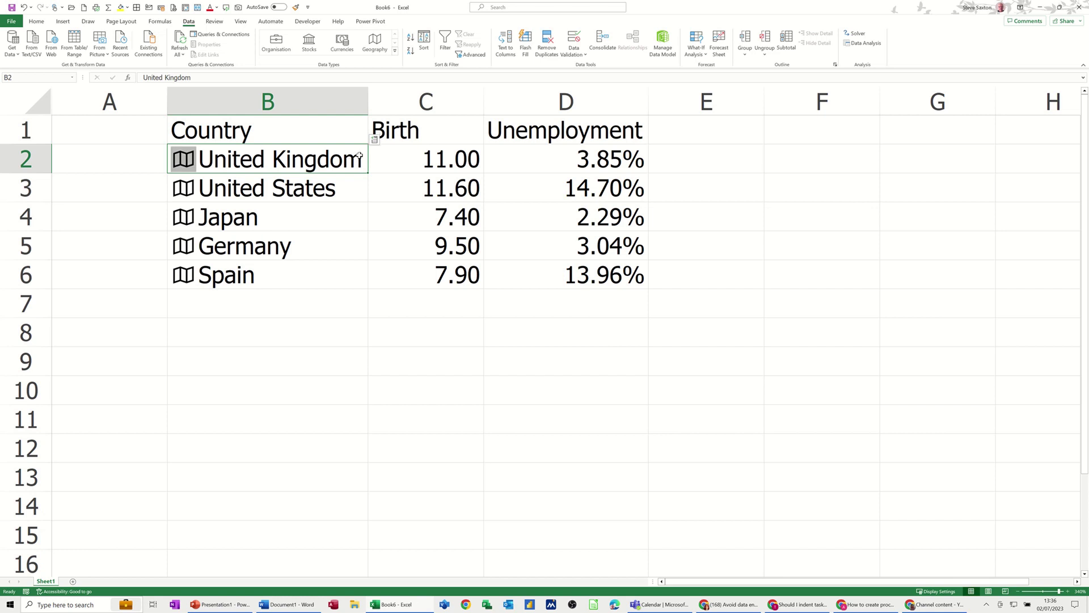
Step: Pull the fertility rate into E2, fill it down to E6 and head the column 'Fertility'
click(375, 140)
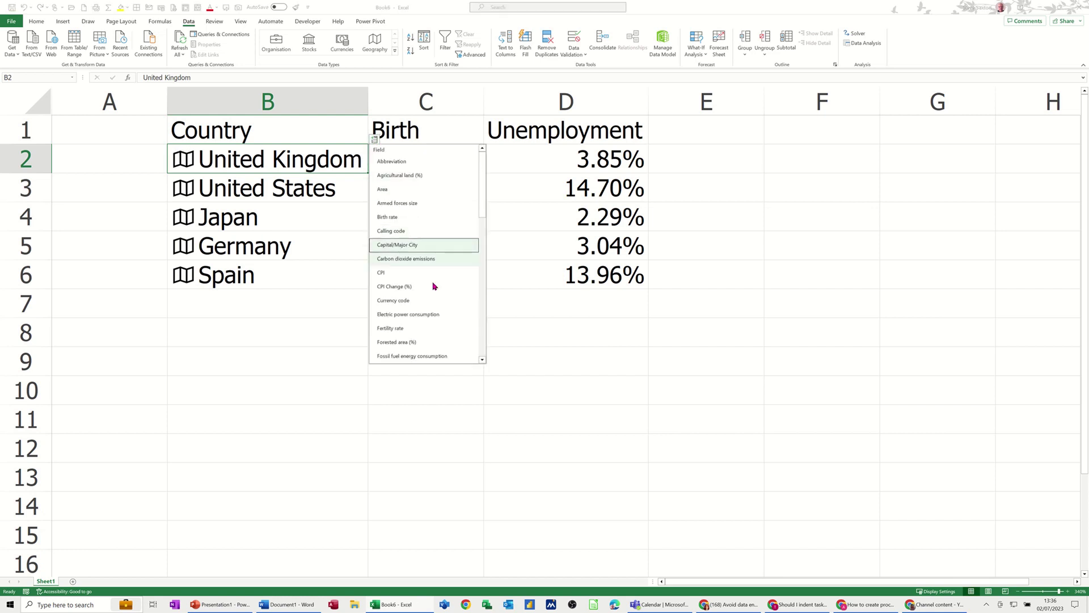
click(399, 329)
click(747, 155)
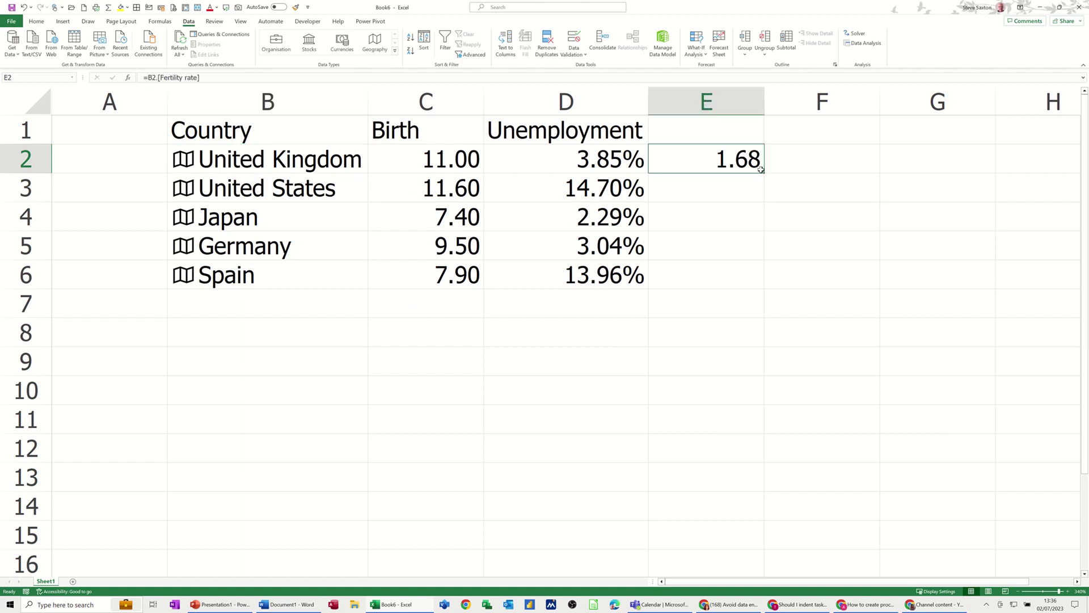
drag(764, 171, 756, 287)
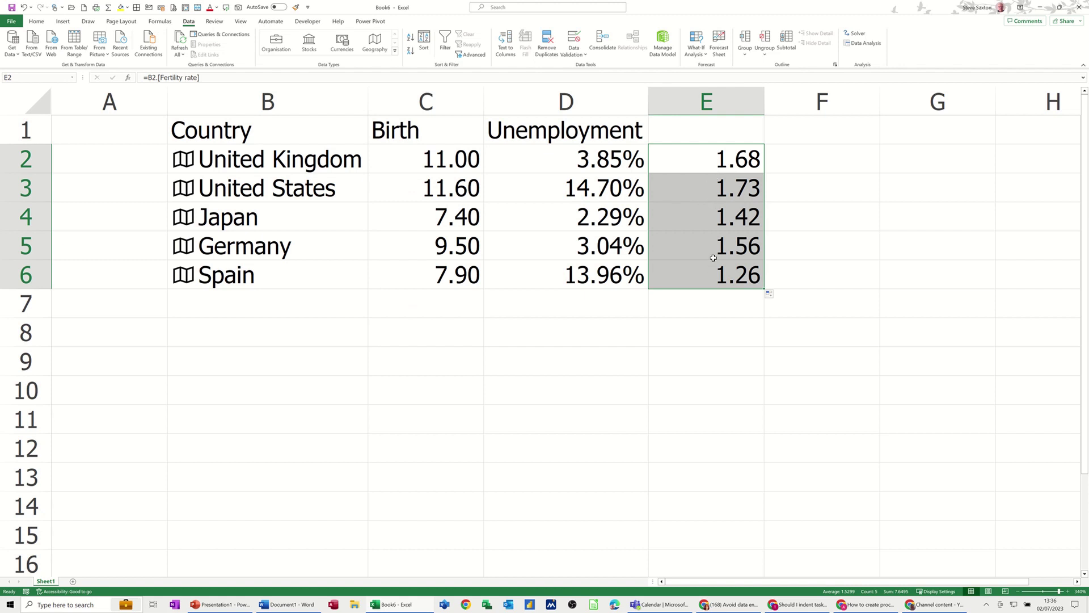
click(684, 132)
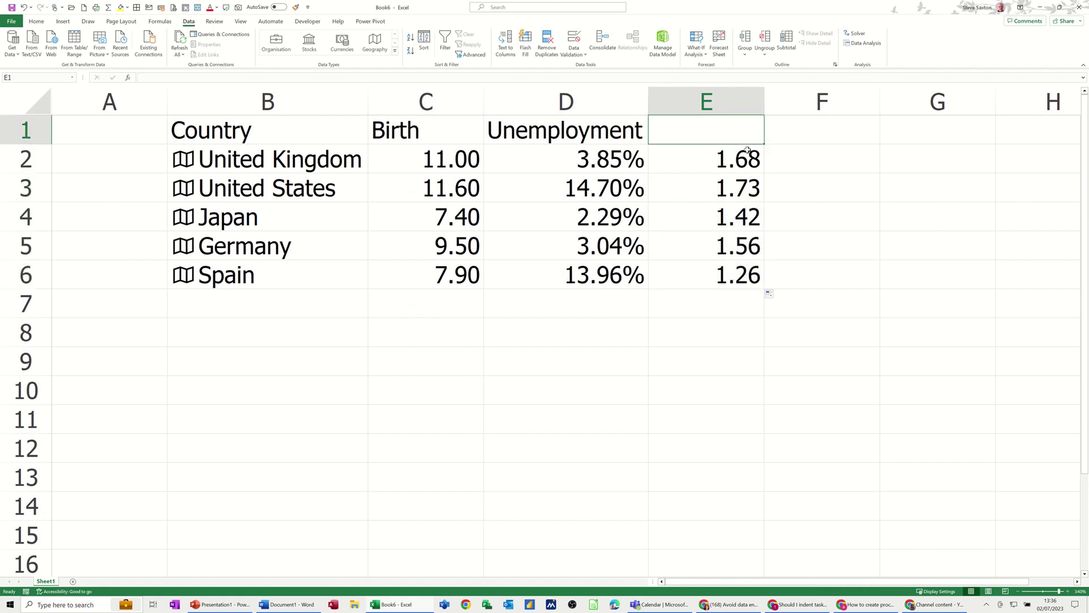
text(Fert)
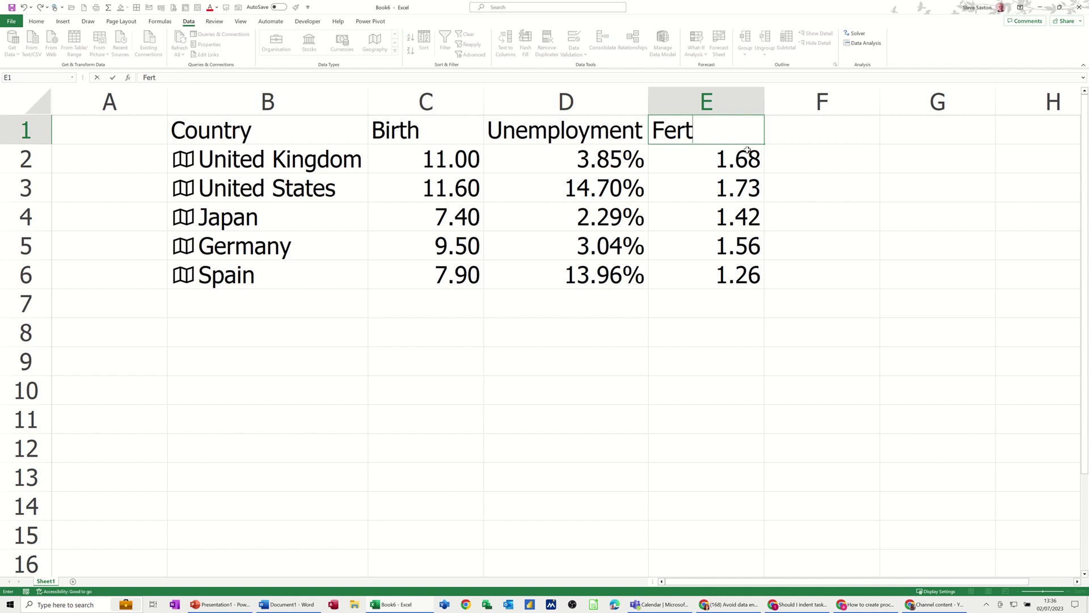
text(ility)
key(Return)
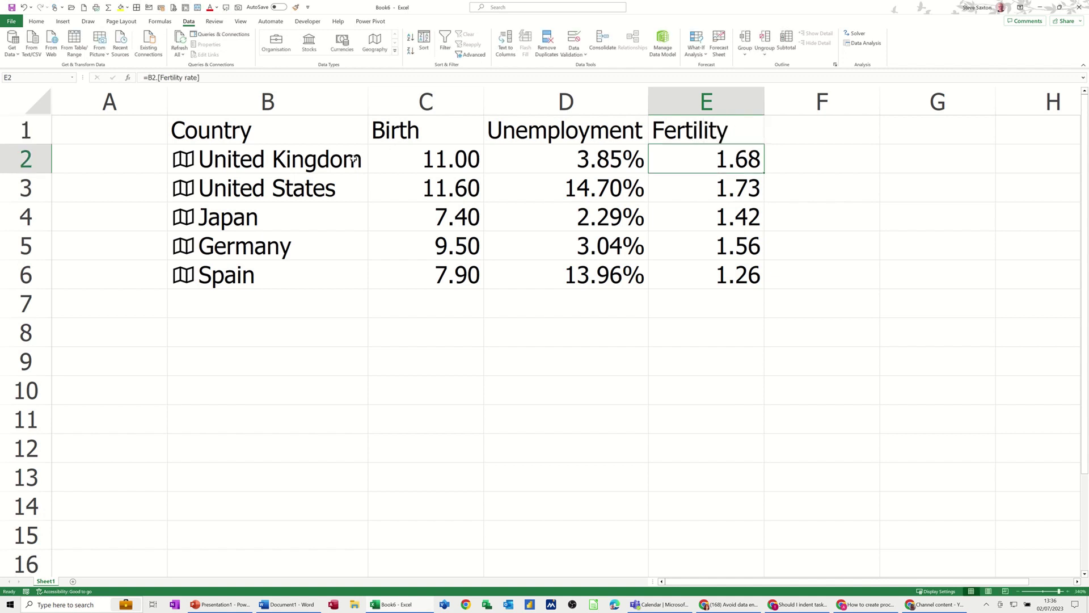
click(362, 158)
Step: Insert Forested area (%) into F2, fill it to F6 and head the column 'Forest'
click(375, 139)
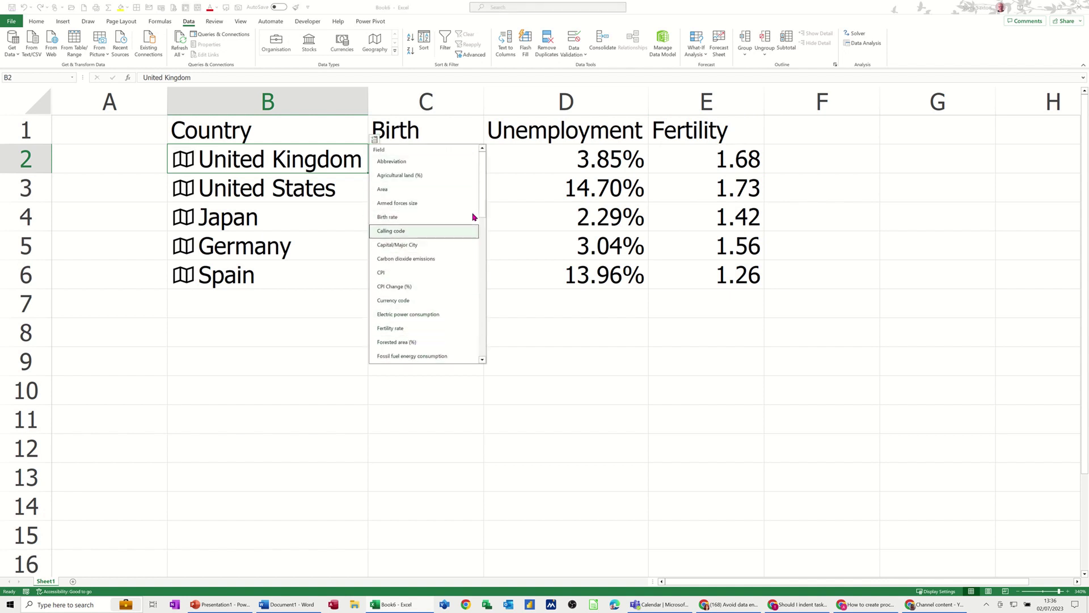
click(401, 342)
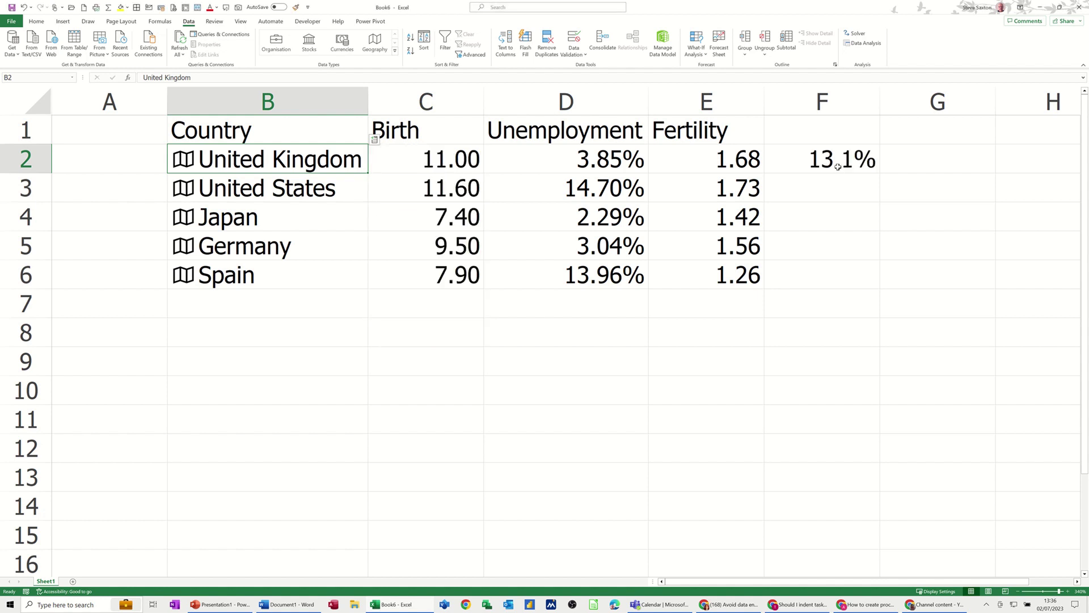
click(838, 166)
drag(879, 173, 874, 289)
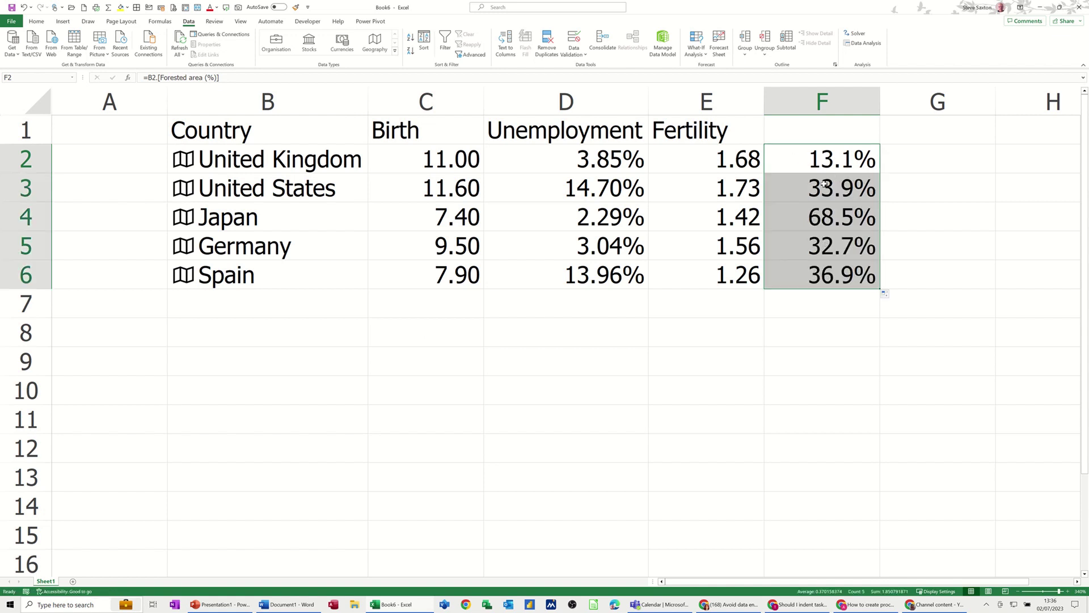
click(793, 129)
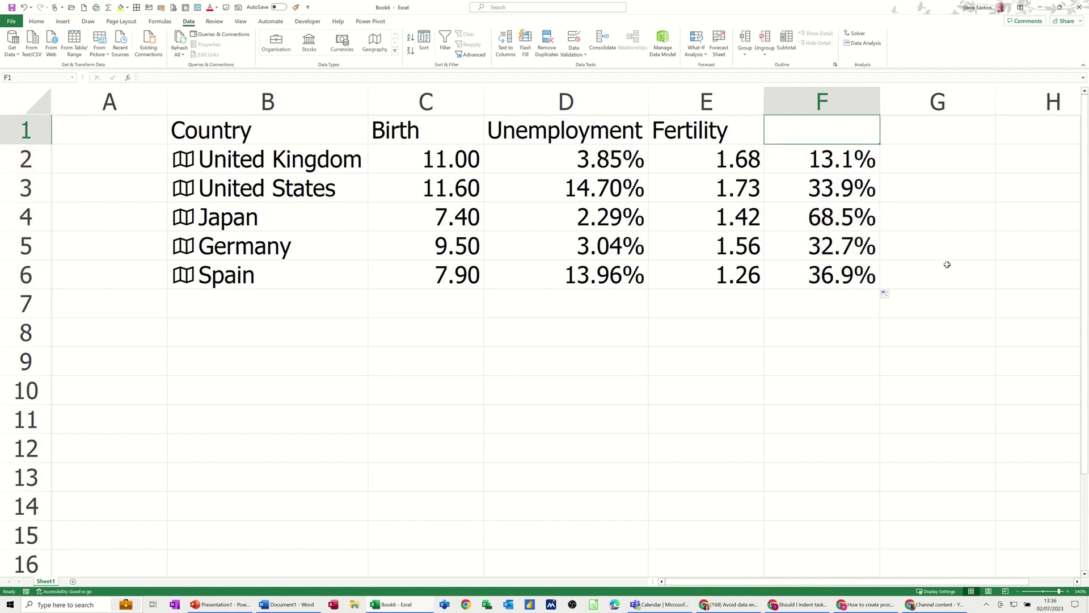
text(Forest)
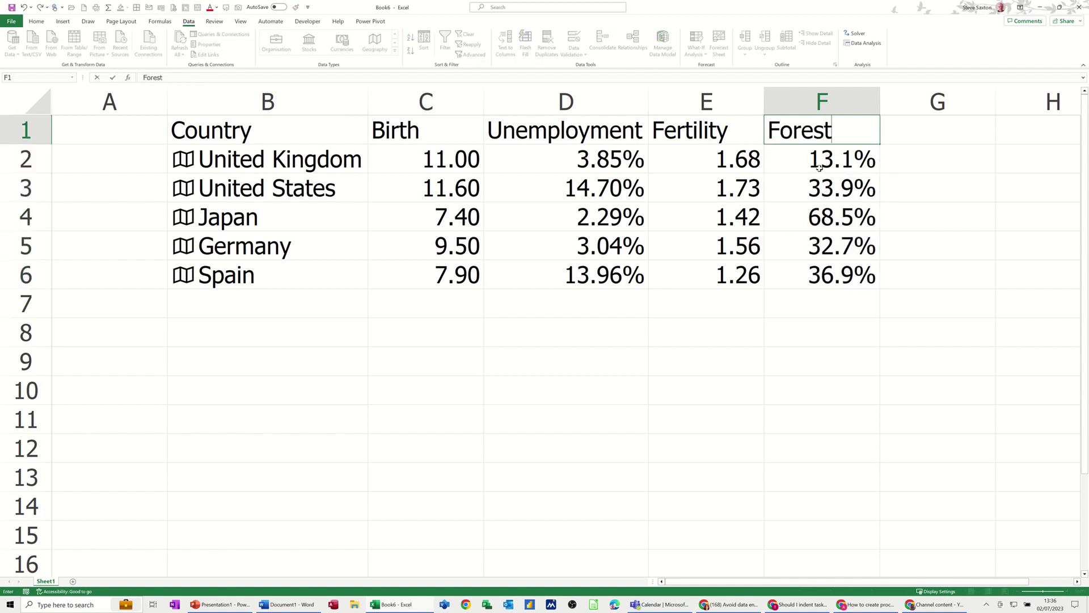
key(Return)
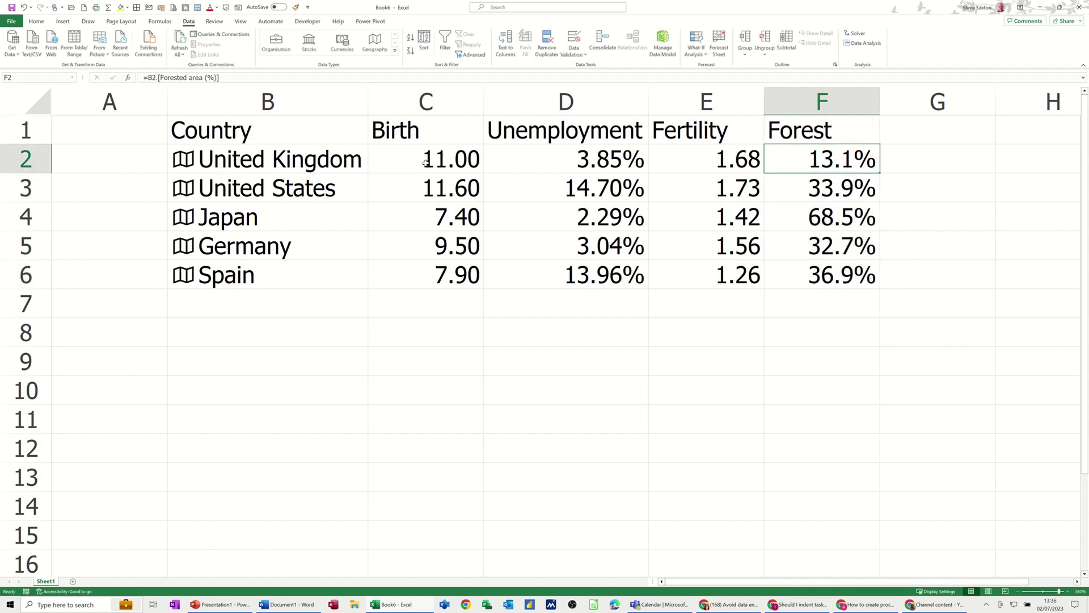
click(340, 161)
Step: Insert the flag Image into G2, head G1 'Flag' and fill the flags down to G6
click(375, 140)
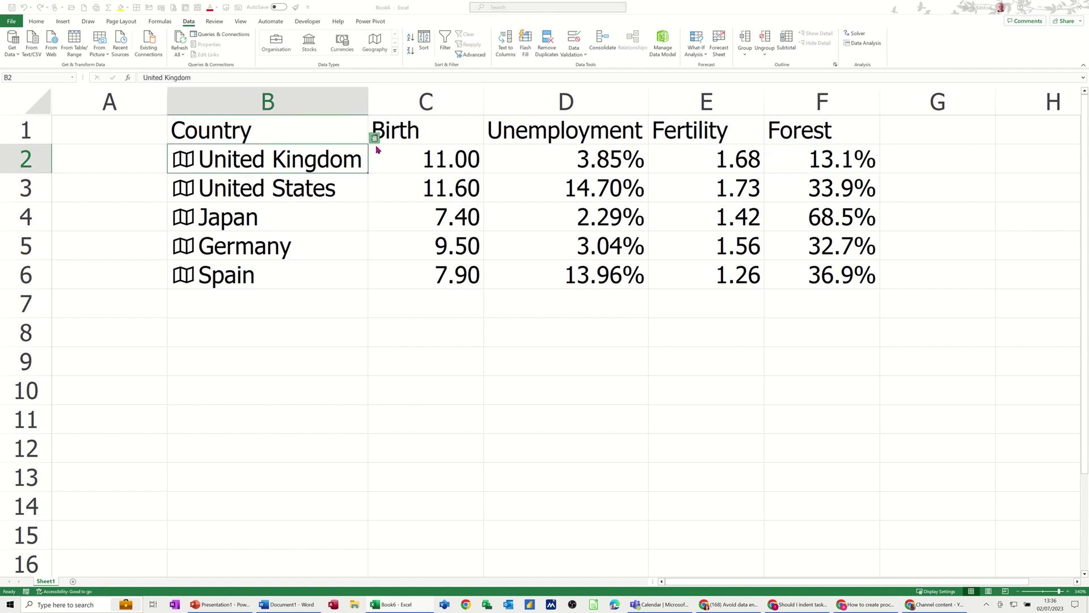
drag(482, 182, 482, 219)
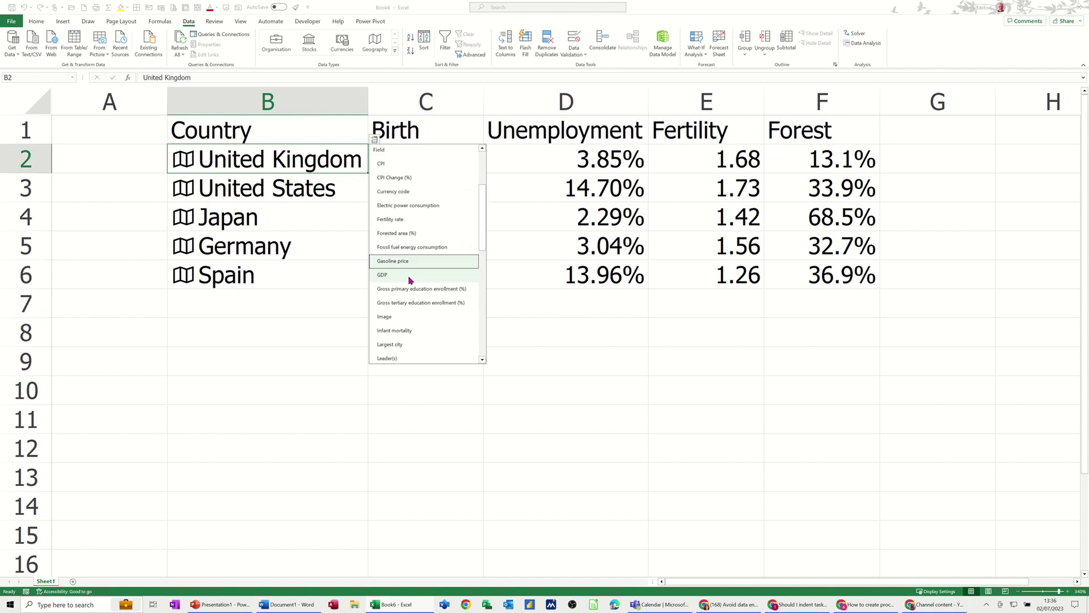
click(384, 318)
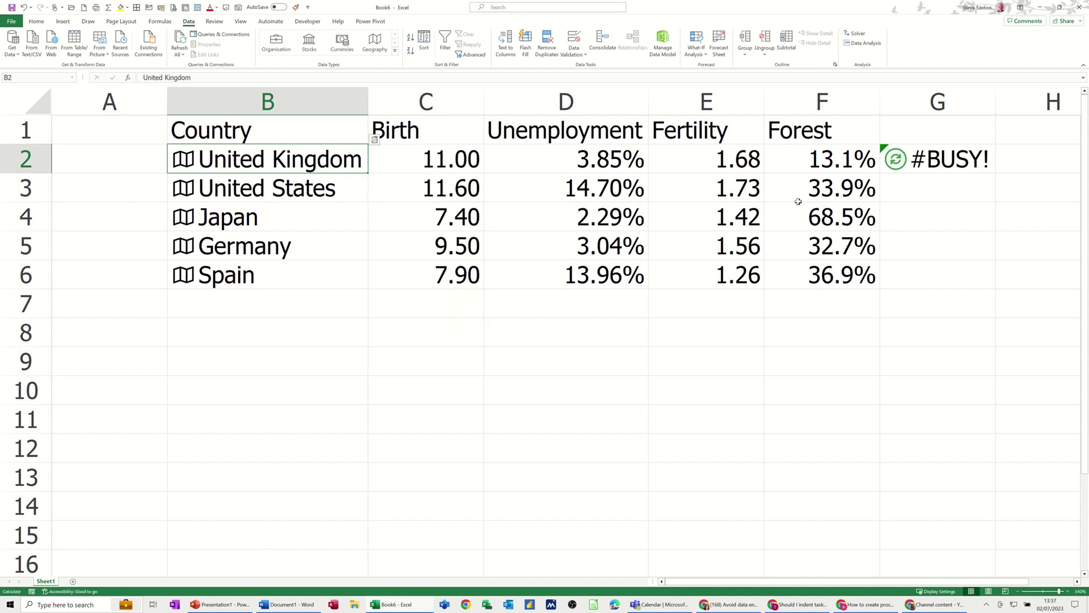
click(929, 131)
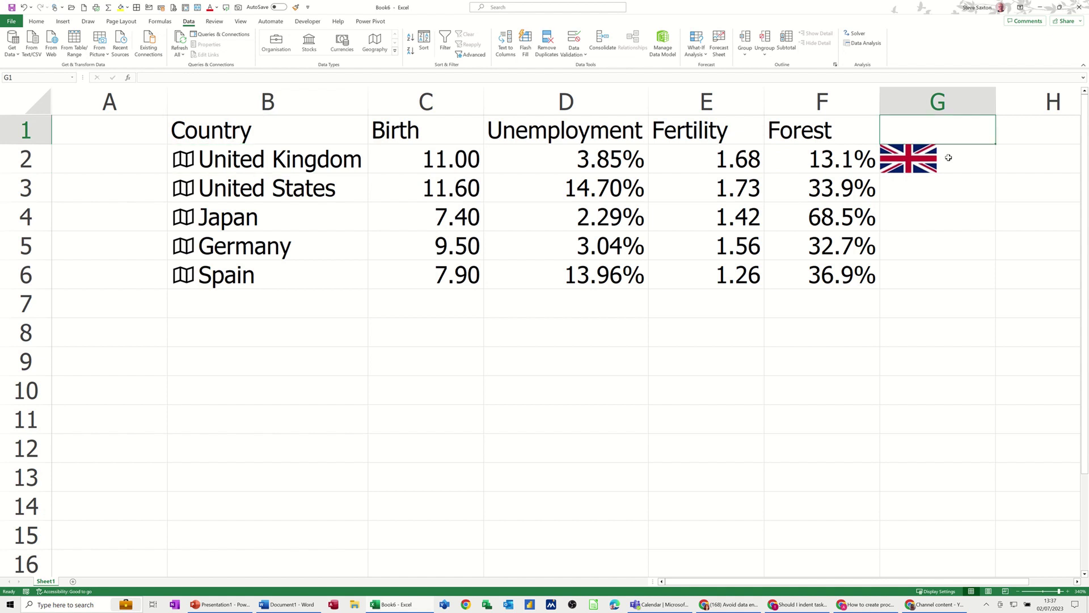
text(Flag)
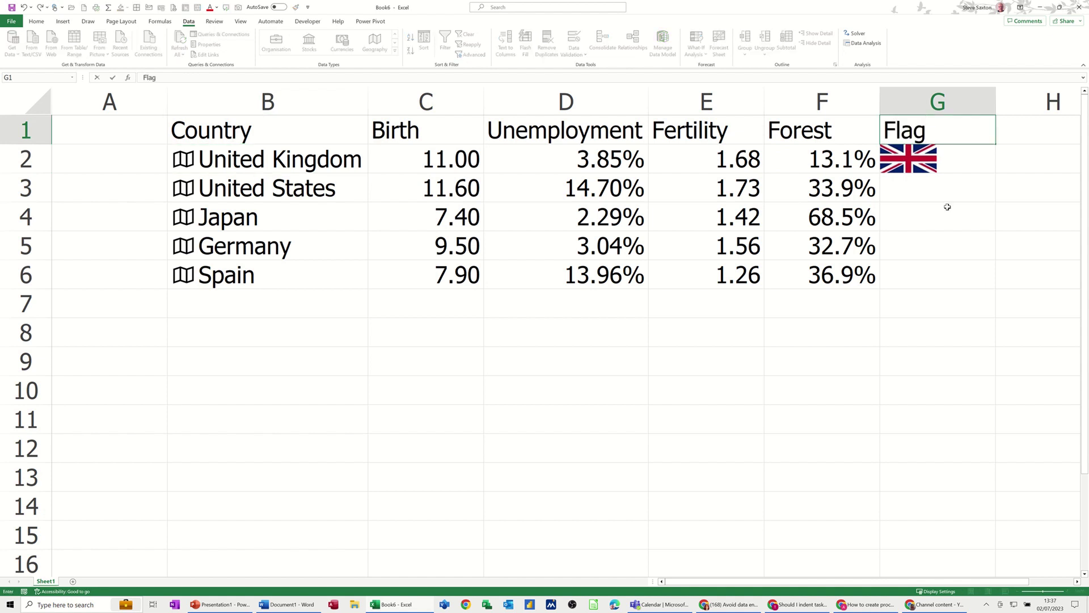
key(Return)
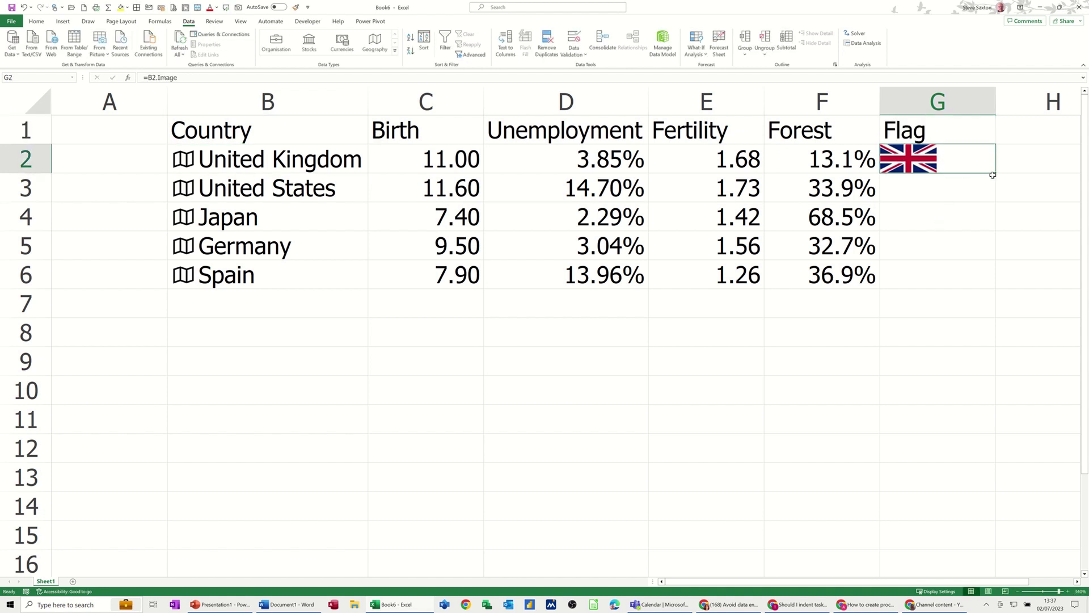
drag(994, 174, 977, 280)
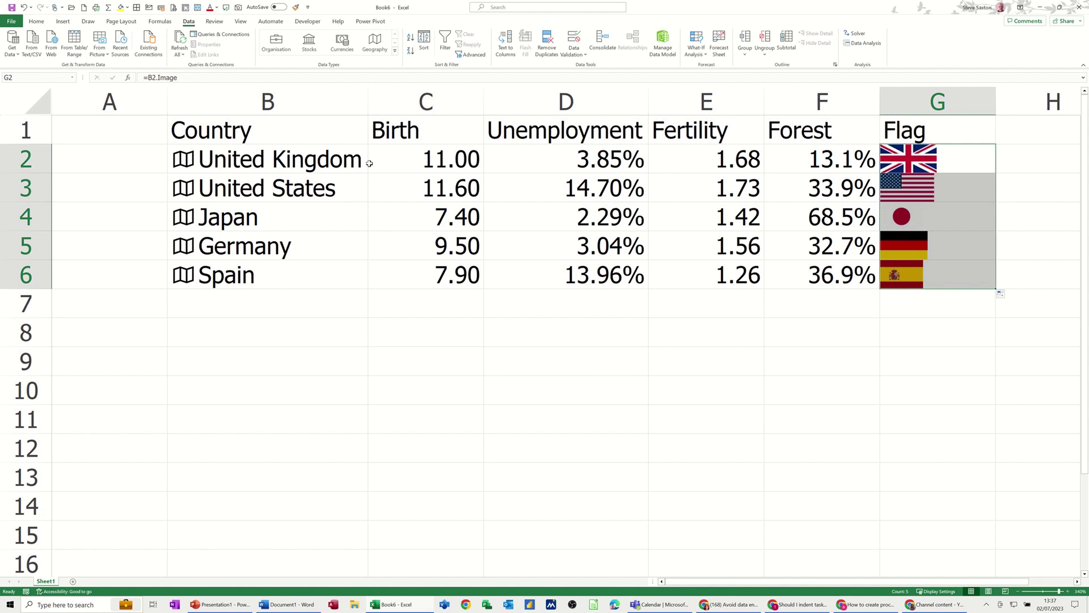
Step: Format the country data B1:G6 as a table with a banded style
click(420, 183)
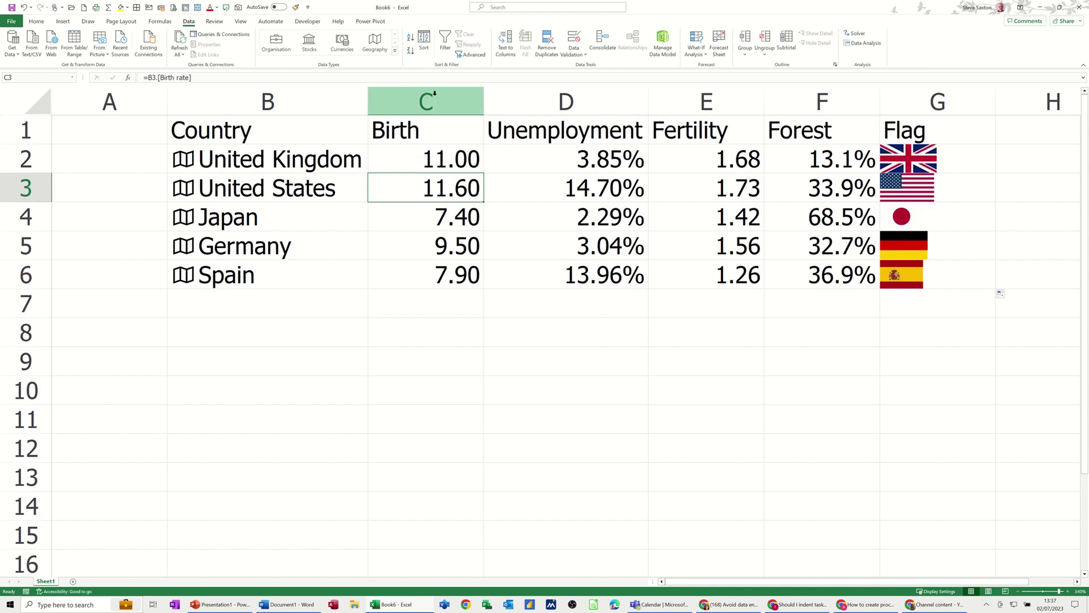
click(36, 21)
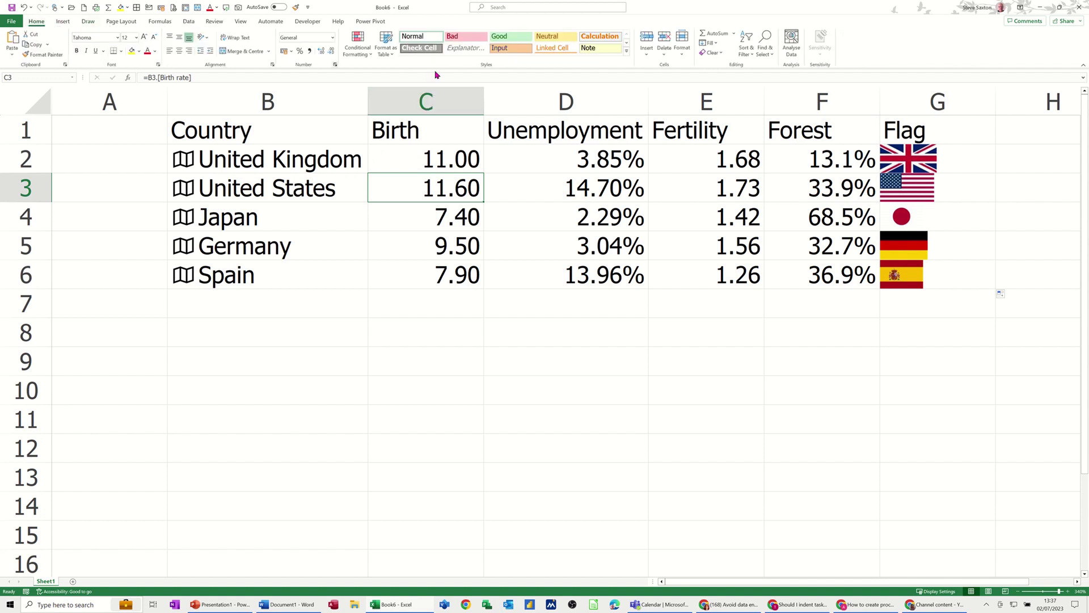
click(385, 45)
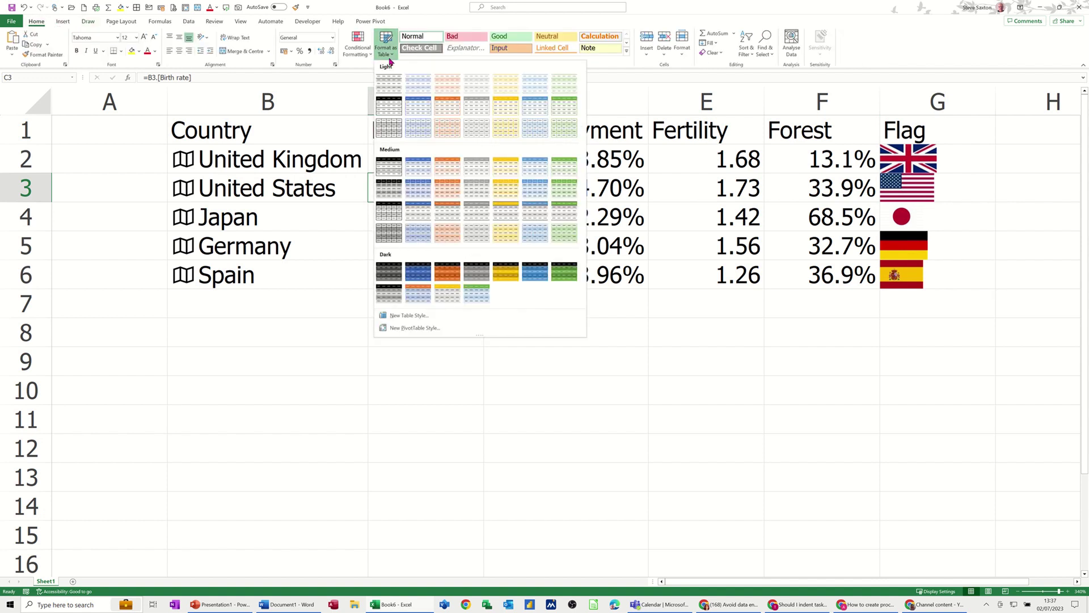
click(447, 271)
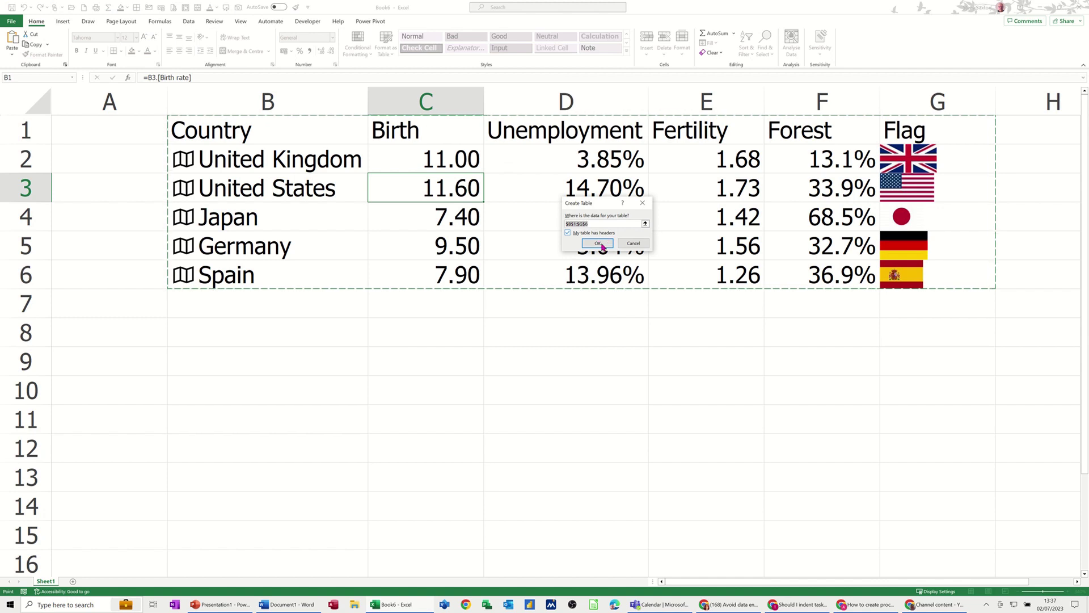
click(594, 244)
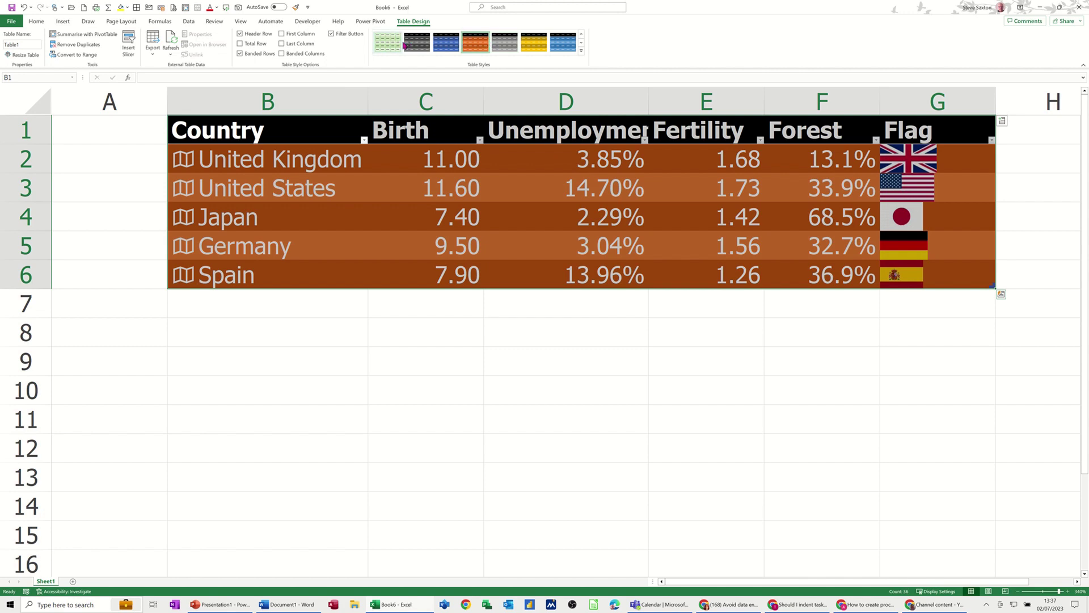
Step: Switch the table to the dark green medium style from the full styles gallery
click(581, 51)
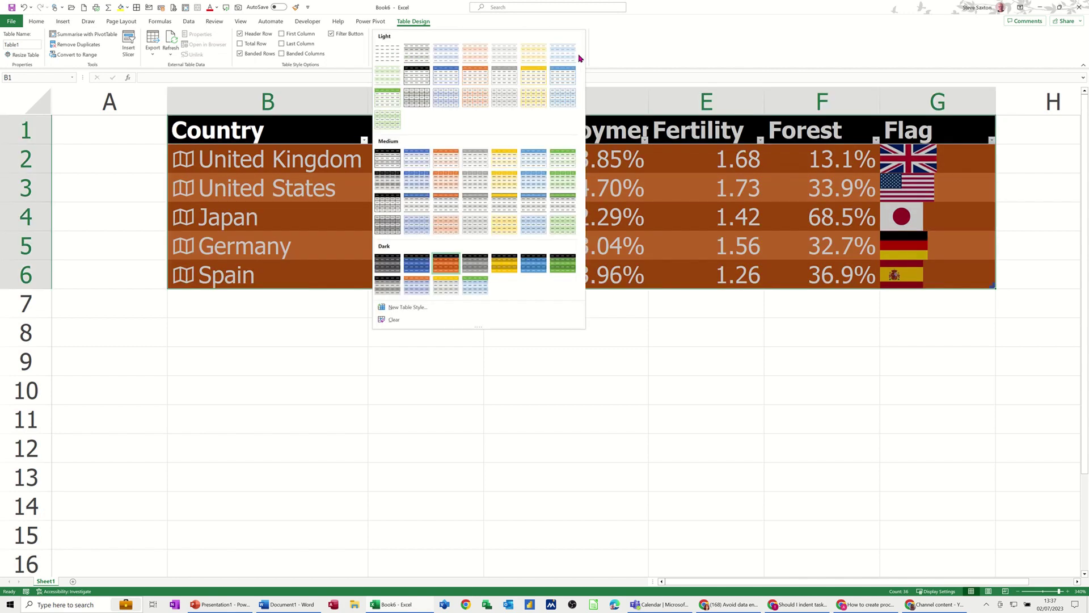
click(562, 262)
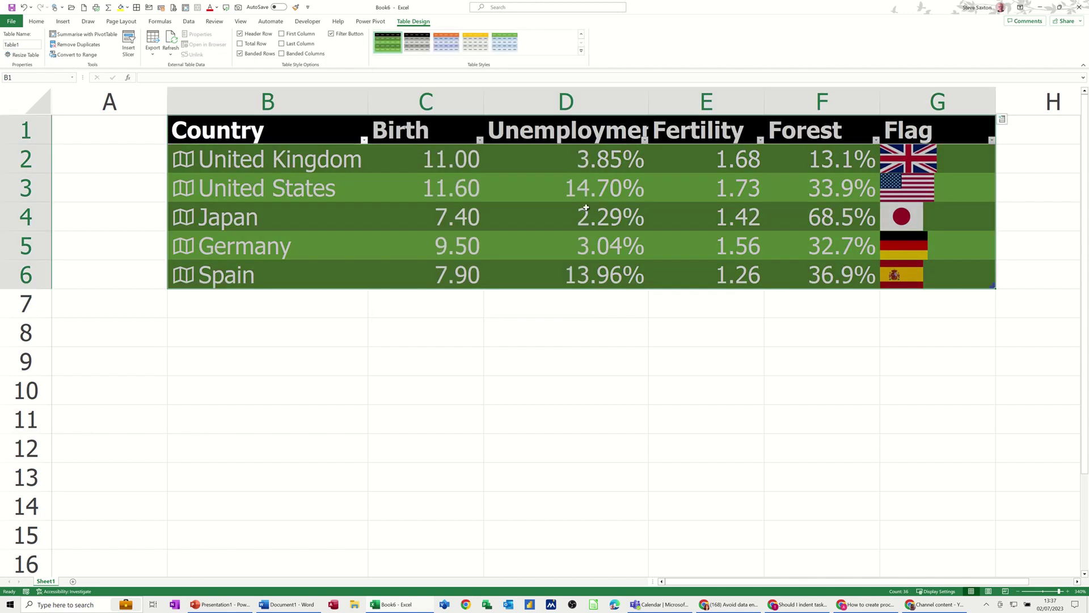
click(524, 195)
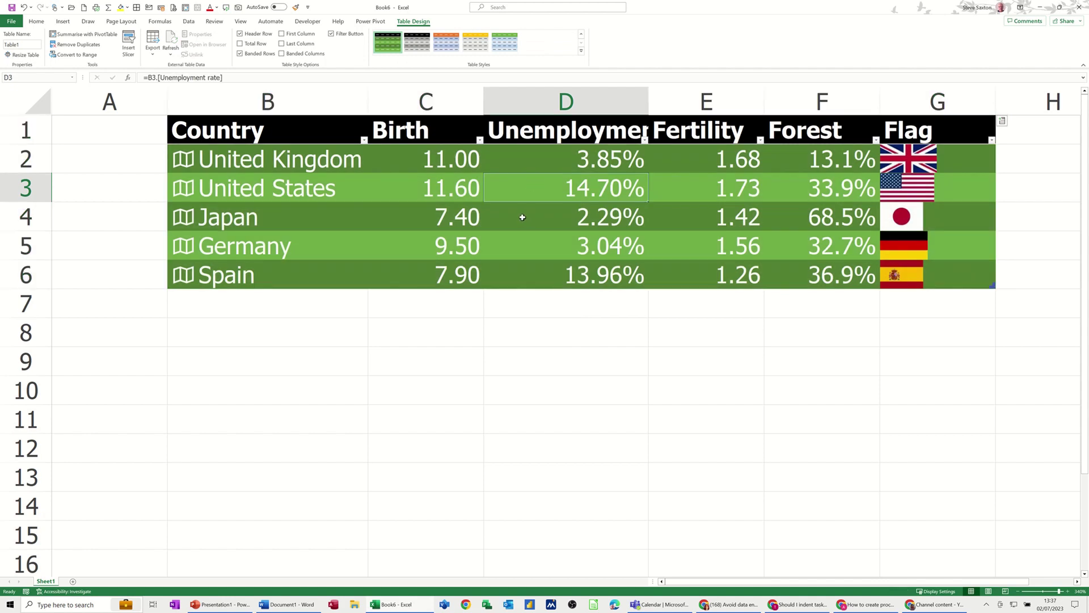
click(340, 162)
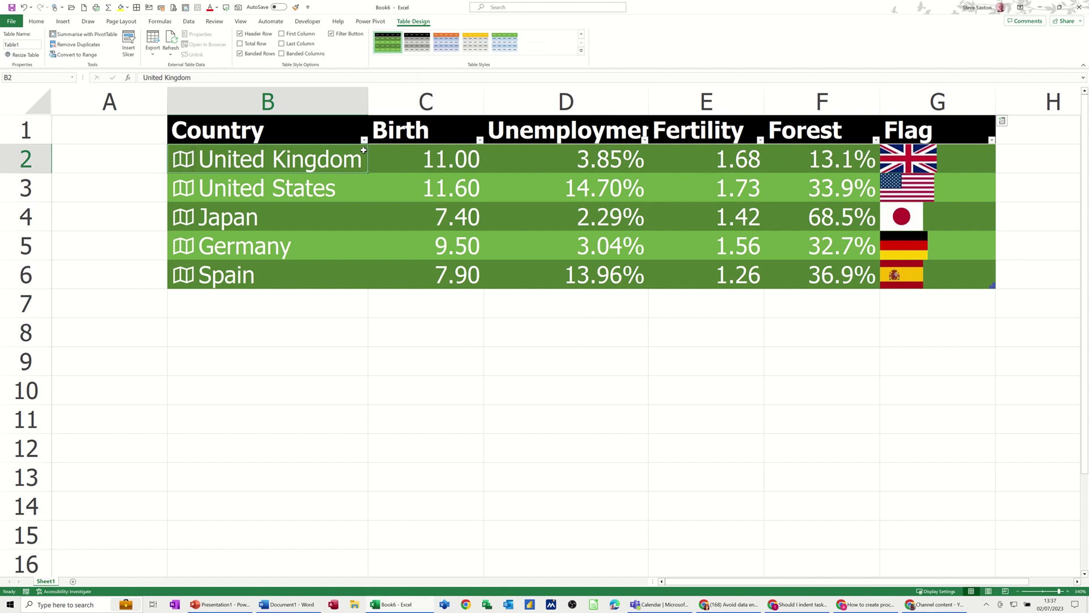
Step: Type Italy in B7 so its birth, unemployment, fertility, forest and flag fill automatically
key(Down)
key(Down)
key(Down)
key(Down)
key(Down)
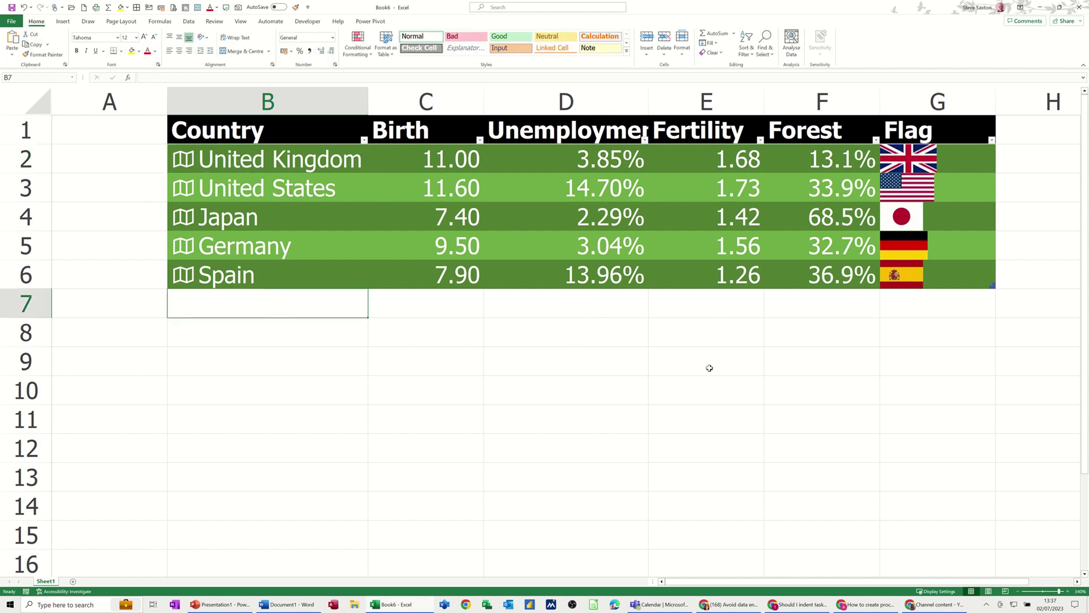
text(Italy)
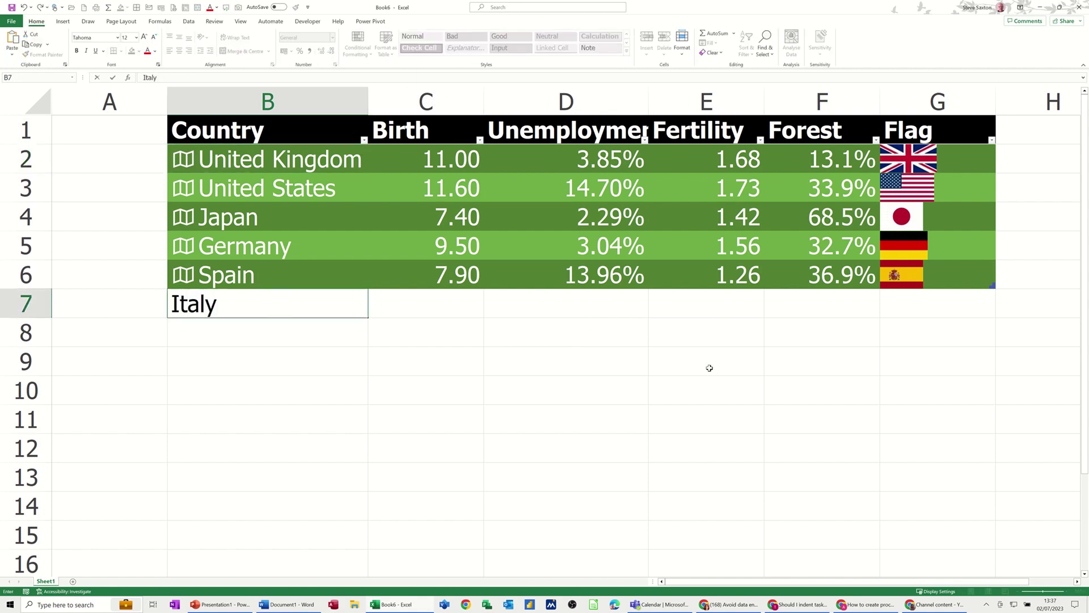
key(Tab)
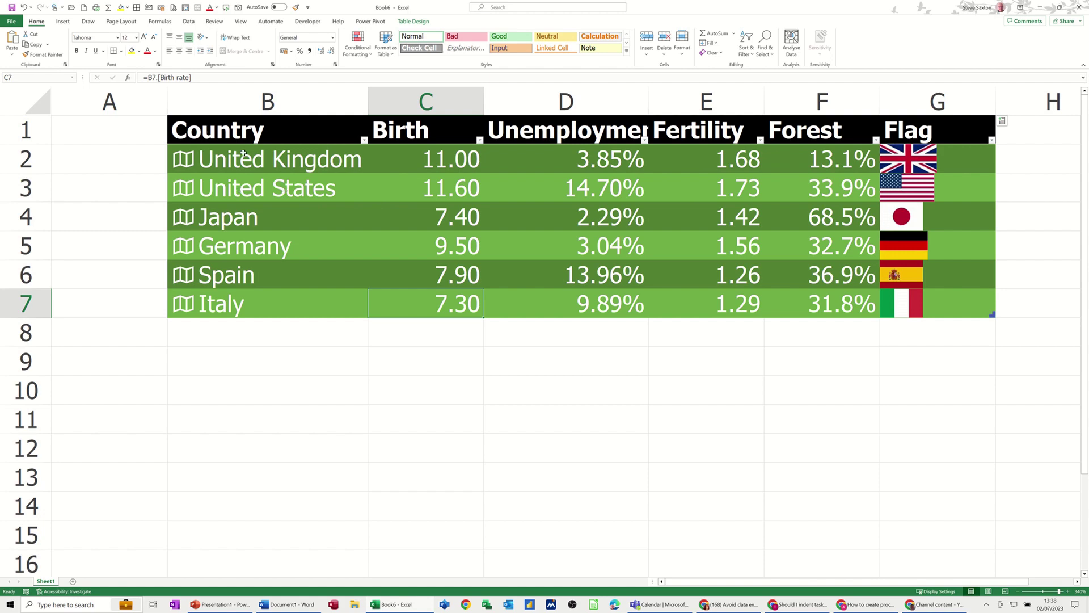
click(306, 164)
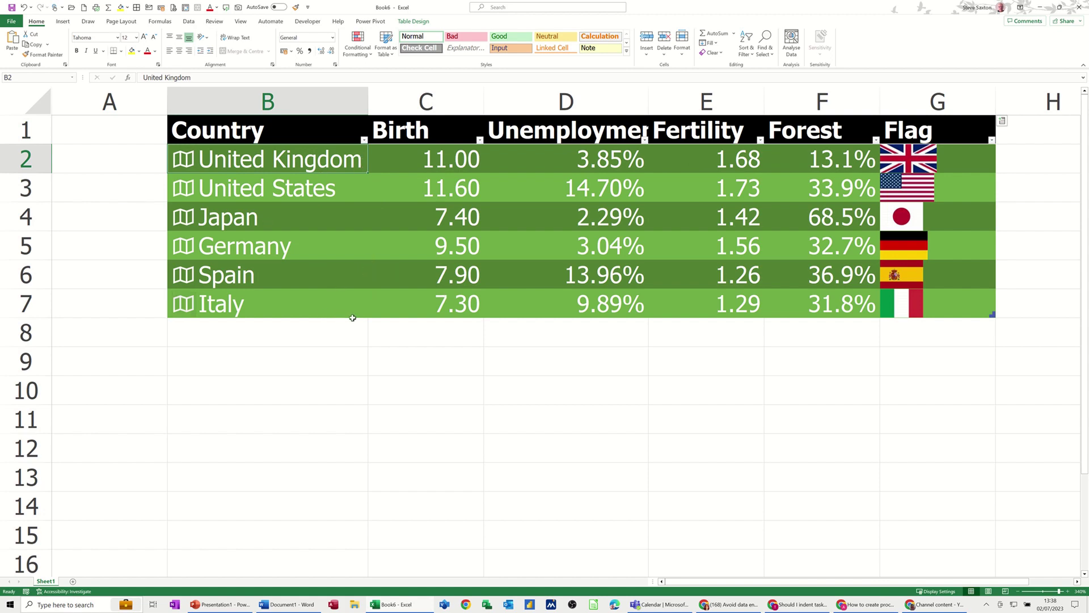
Step: Add an Infant mortality column H to the table and autofit it to the heading
click(1002, 121)
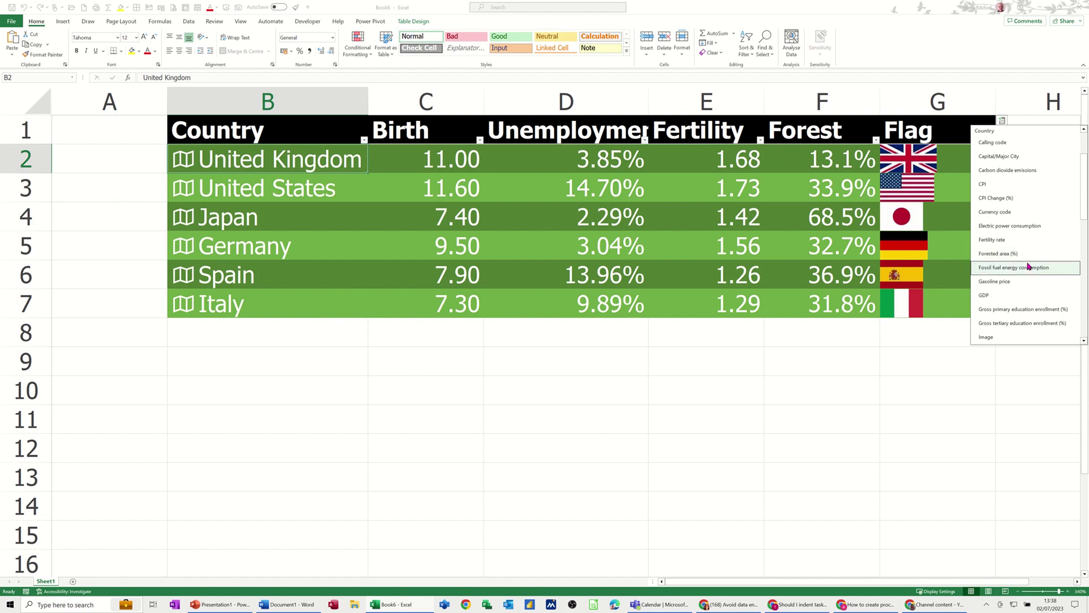
scroll(1029, 272, down, 2)
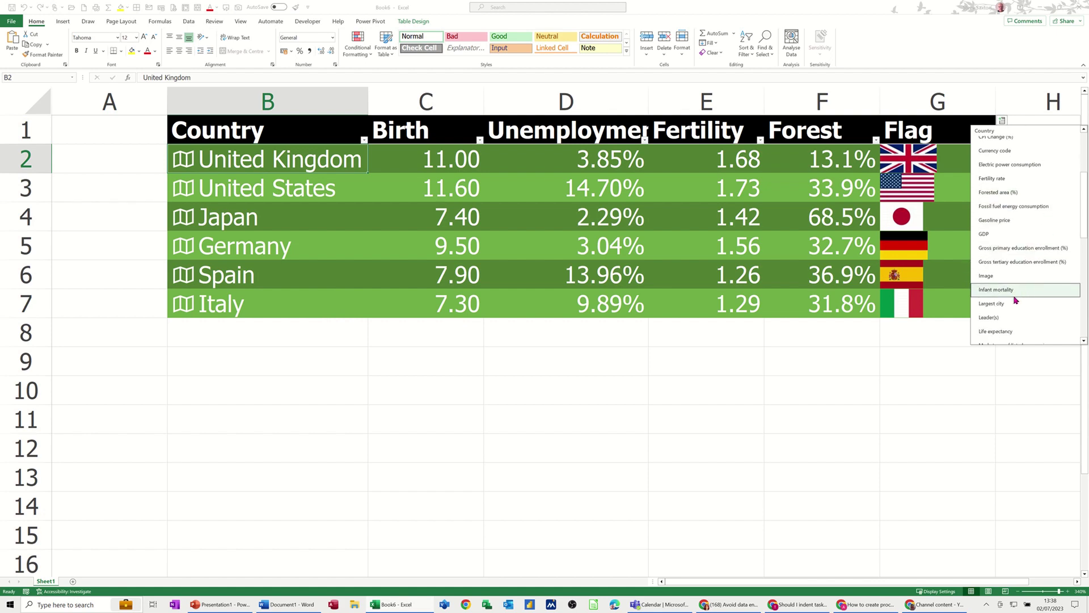
scroll(1018, 306, down, 1)
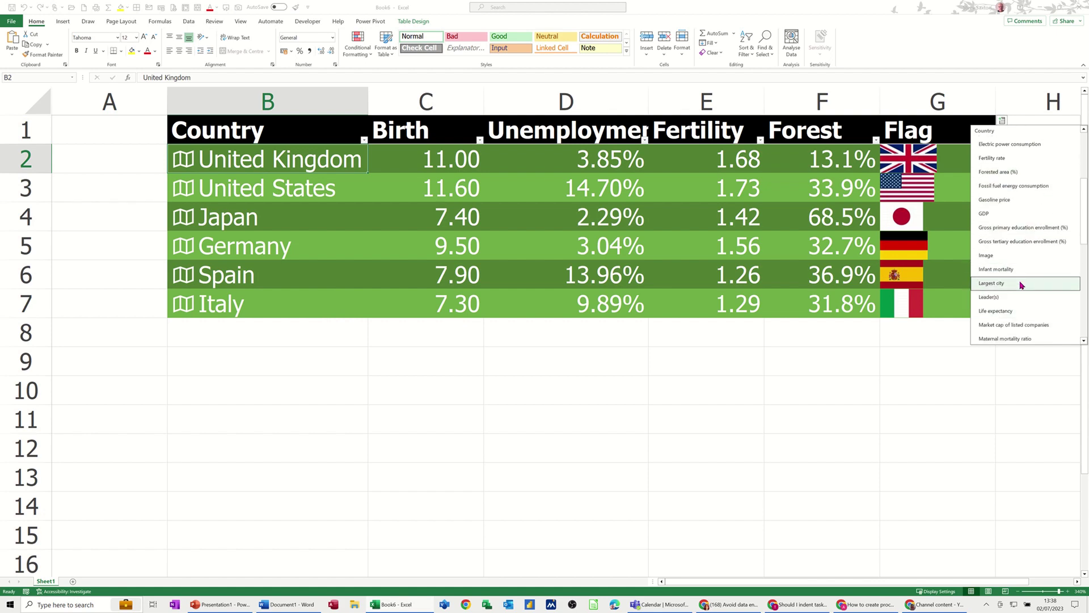
click(1019, 270)
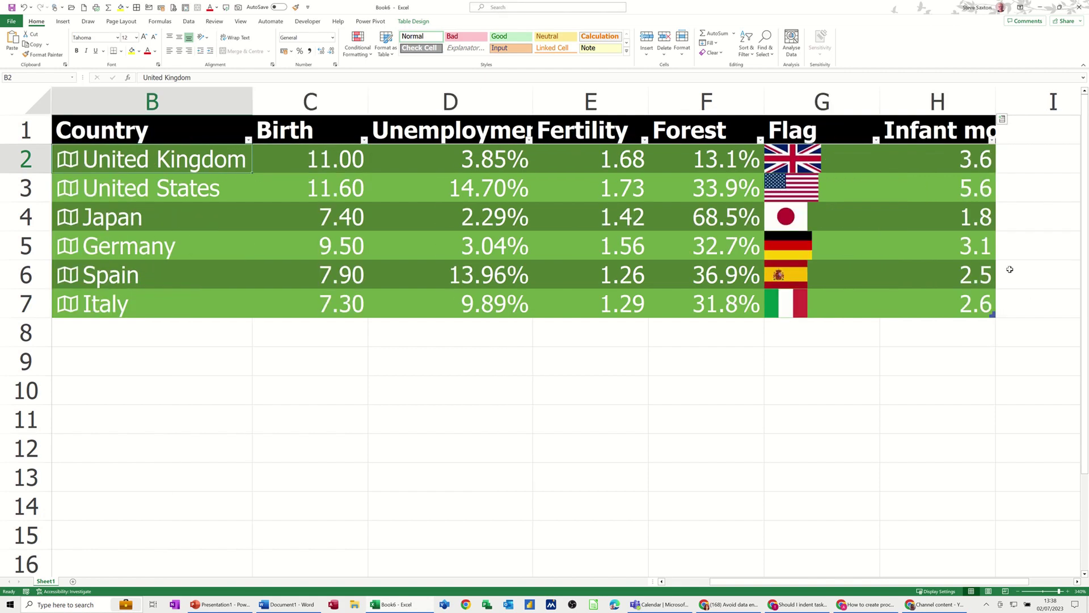
double_click(996, 103)
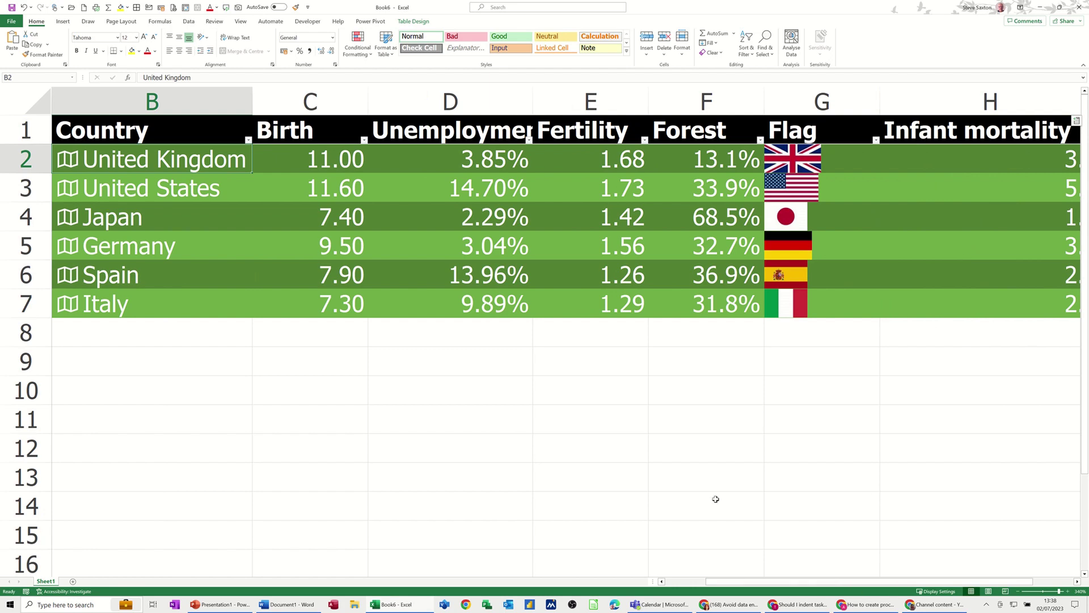
ctrl+scroll(645, 443, down, 2)
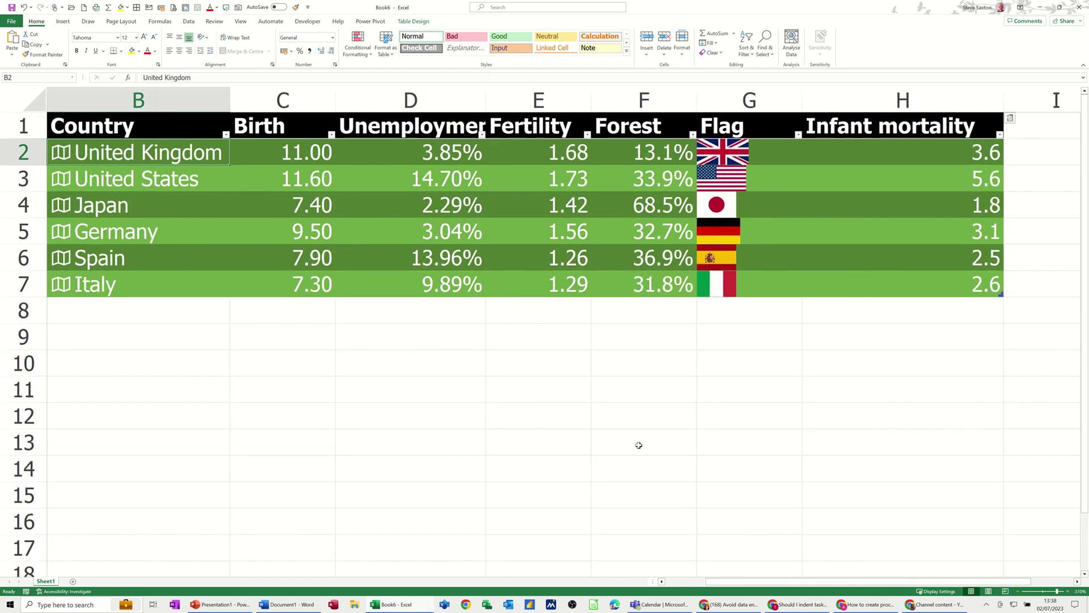
ctrl+scroll(639, 444, down, 1)
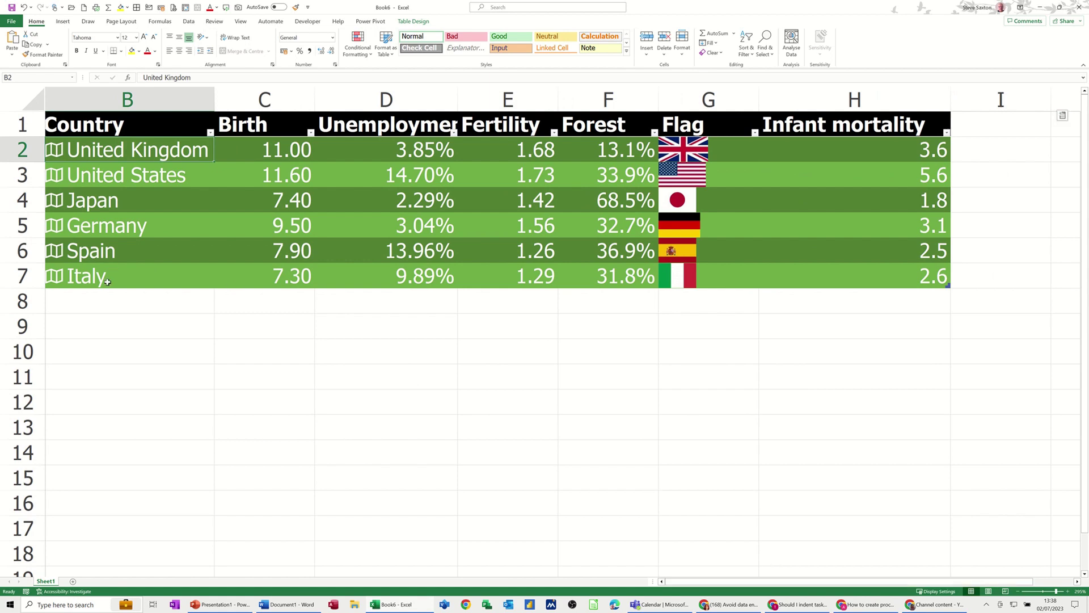
click(126, 305)
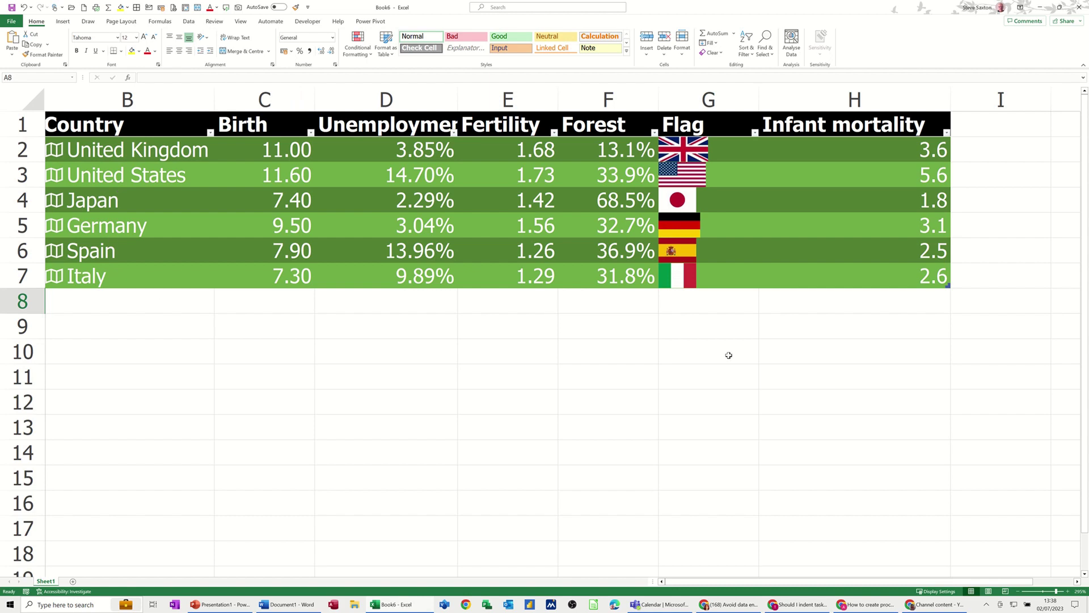
Step: Enter Denmark, Nigeria and China in rows 8–10 so their data and flags auto-fill
text(Denma)
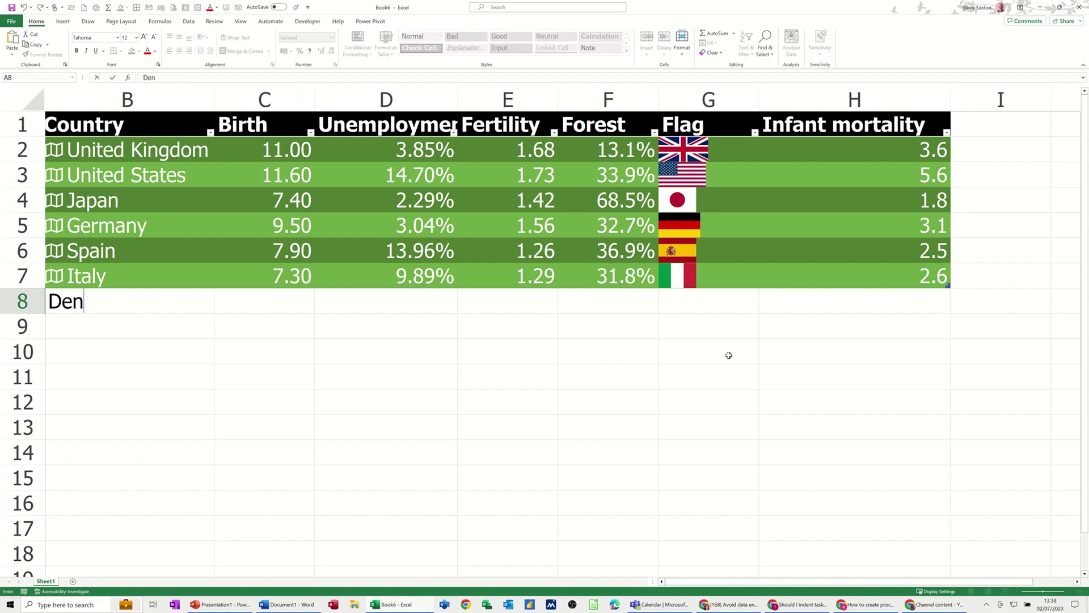
text(rk)
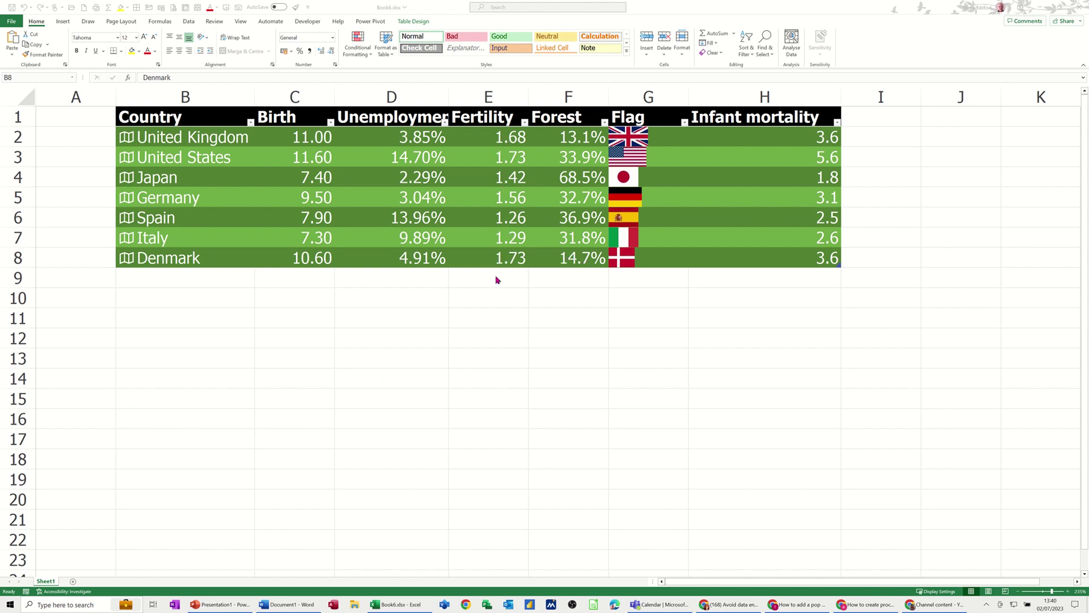
click(184, 279)
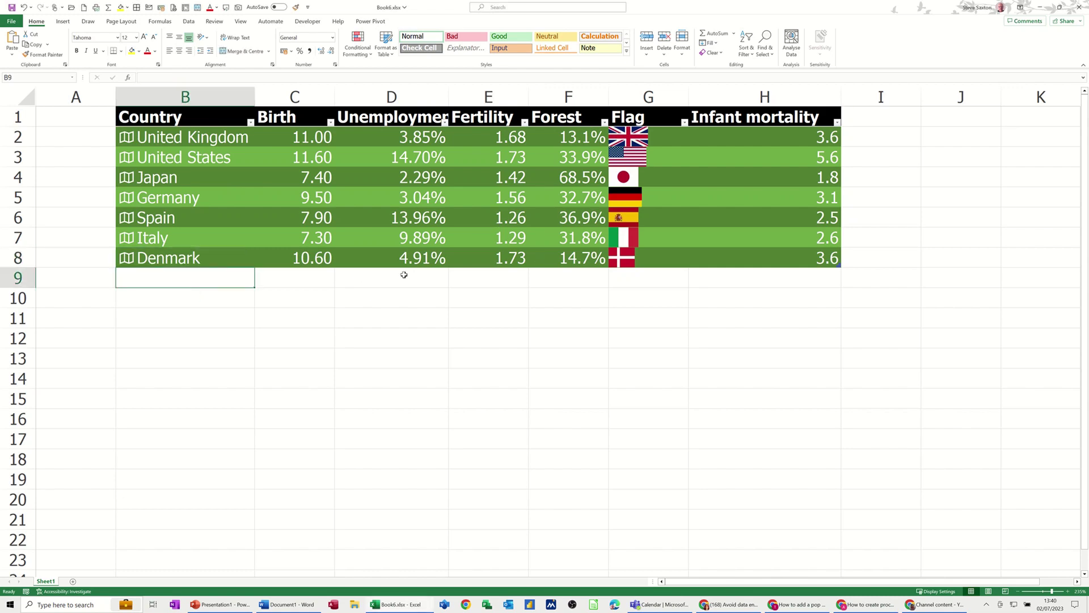
text(Niger)
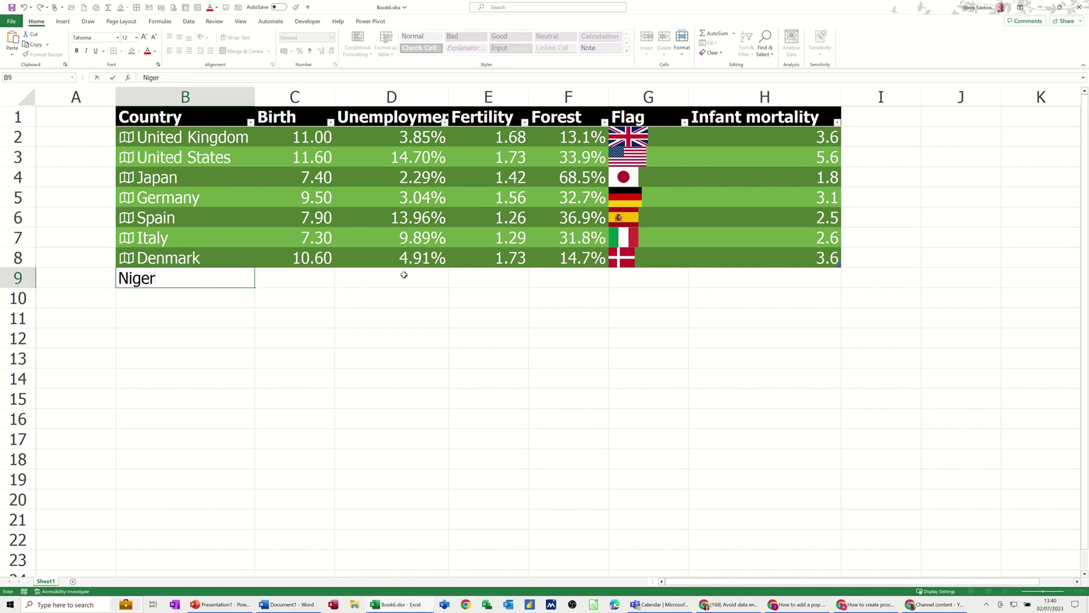
text(ia)
key(Return)
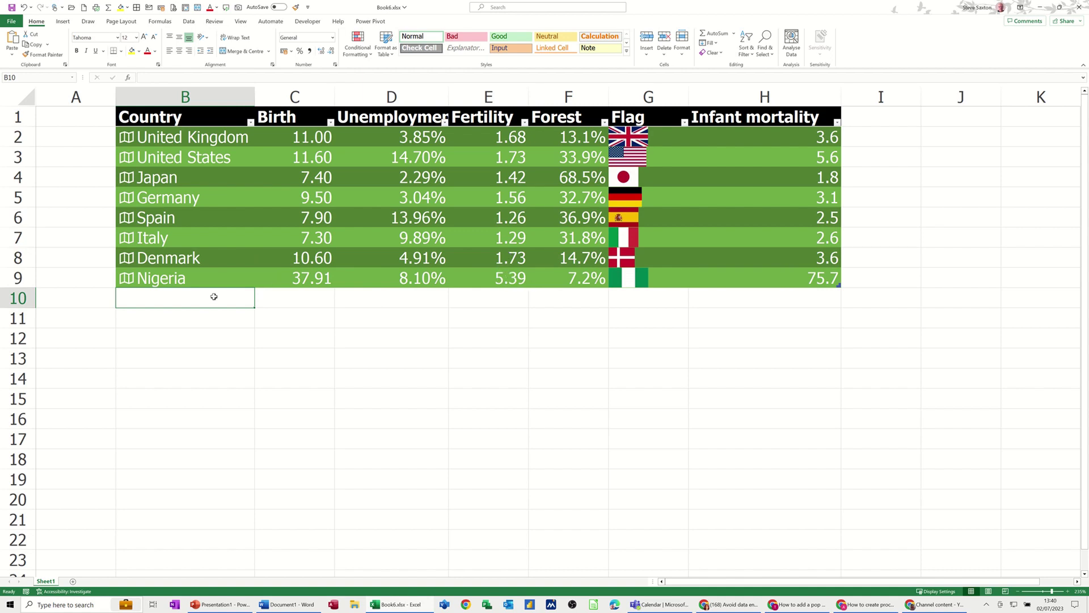
text(China)
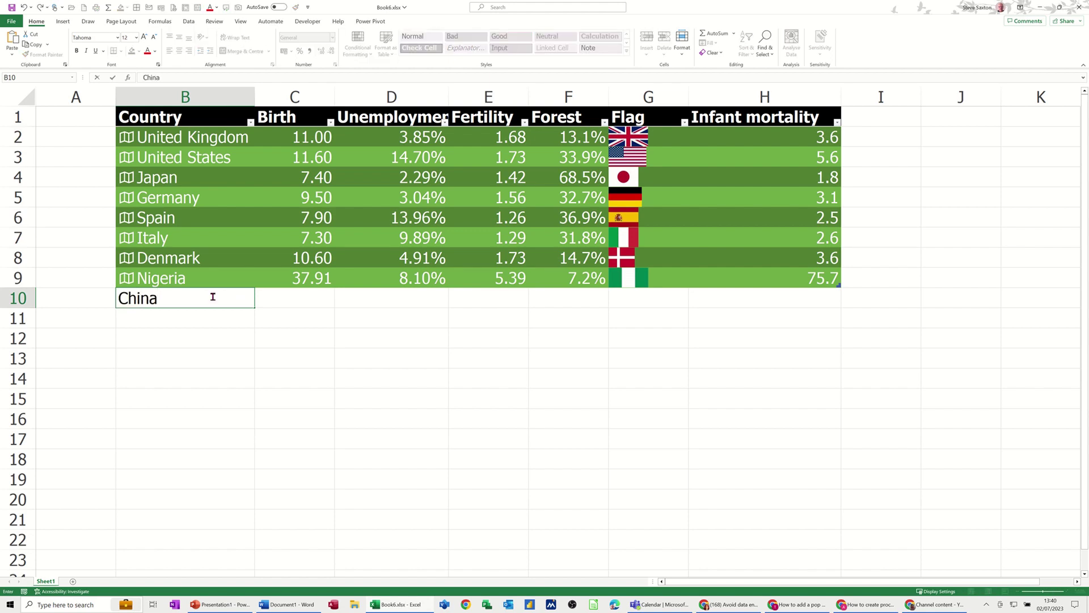
key(Return)
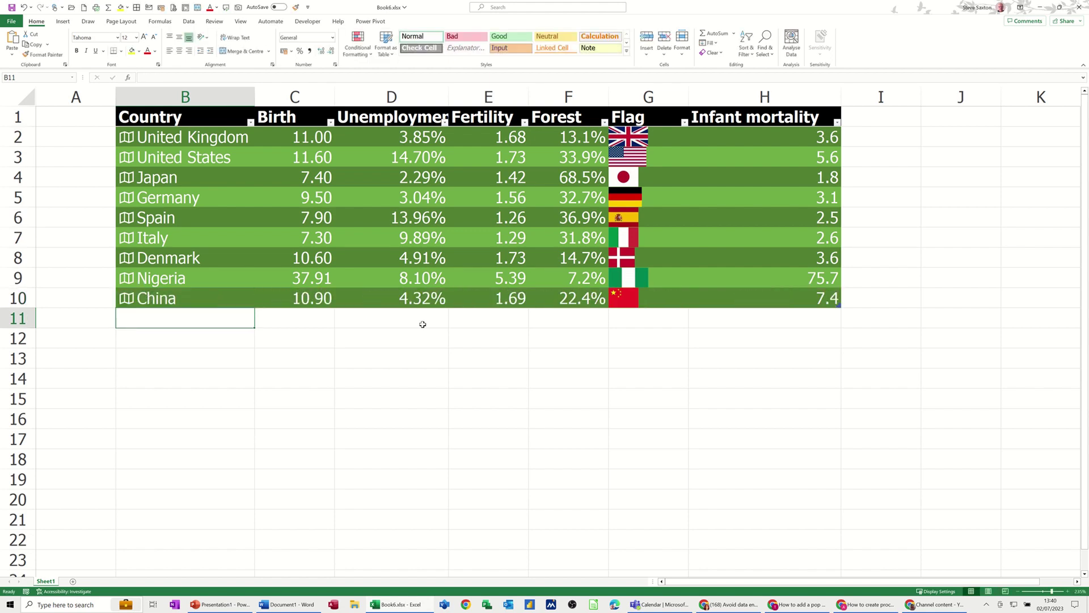